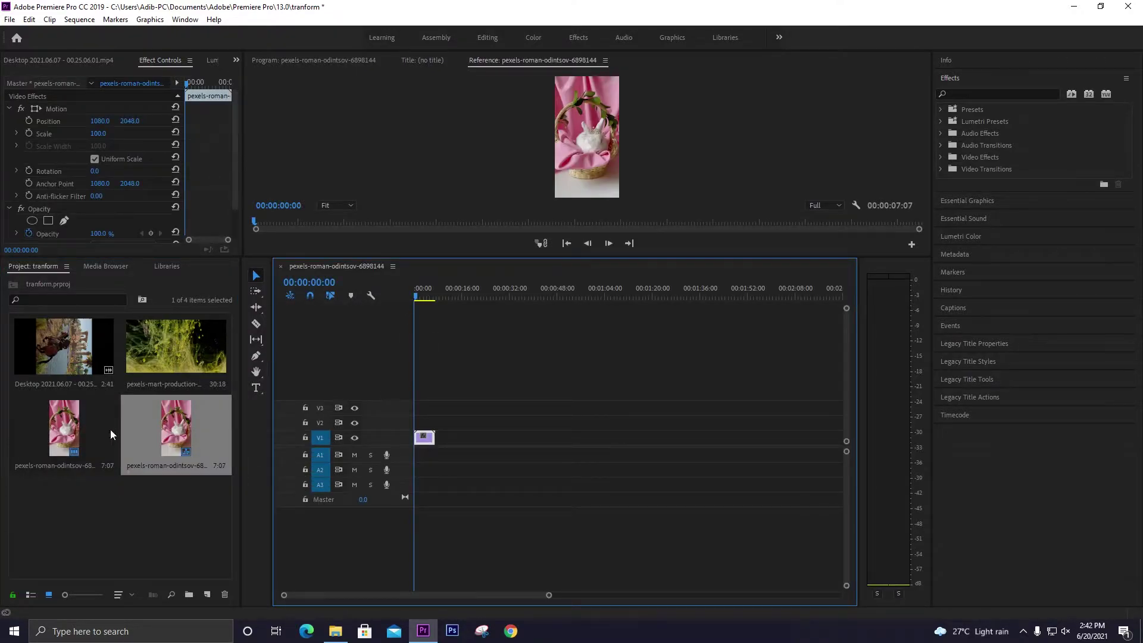
pyautogui.moveTo(132, 7); pyautogui.dragTo(187, 47)
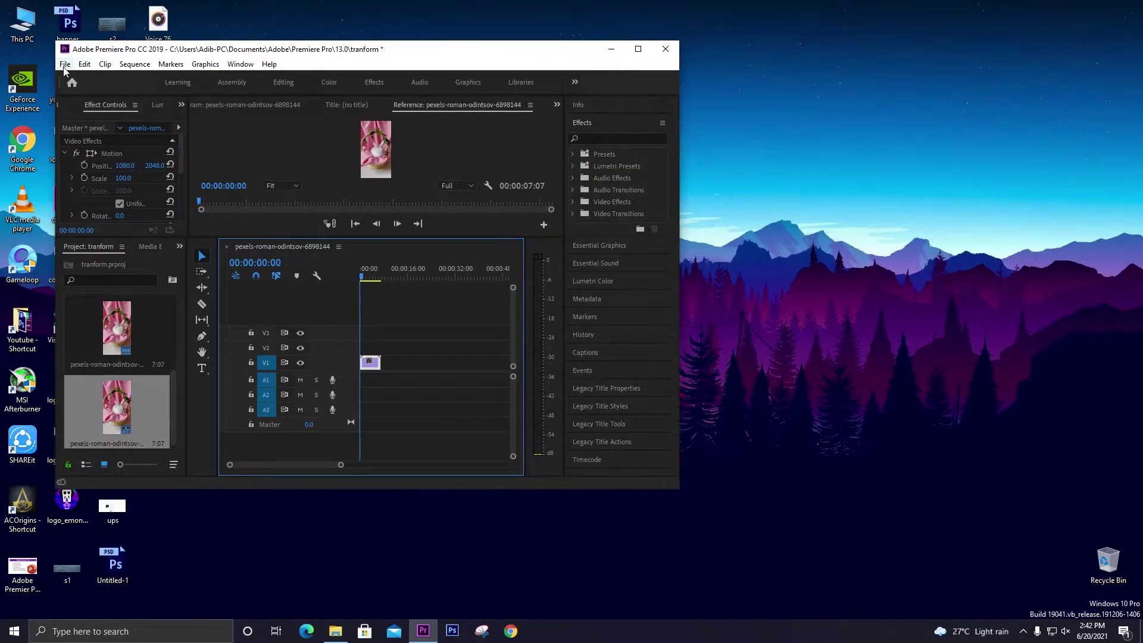
pyautogui.click(65, 64)
pyautogui.moveTo(80, 80)
pyautogui.click(294, 80)
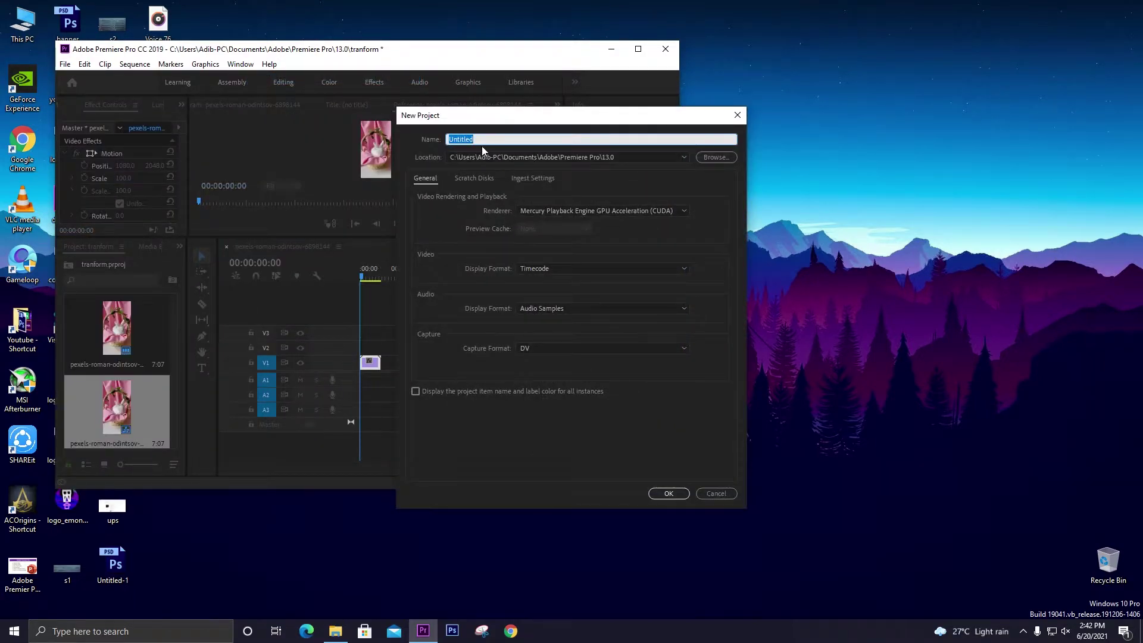
pyautogui.click(702, 497)
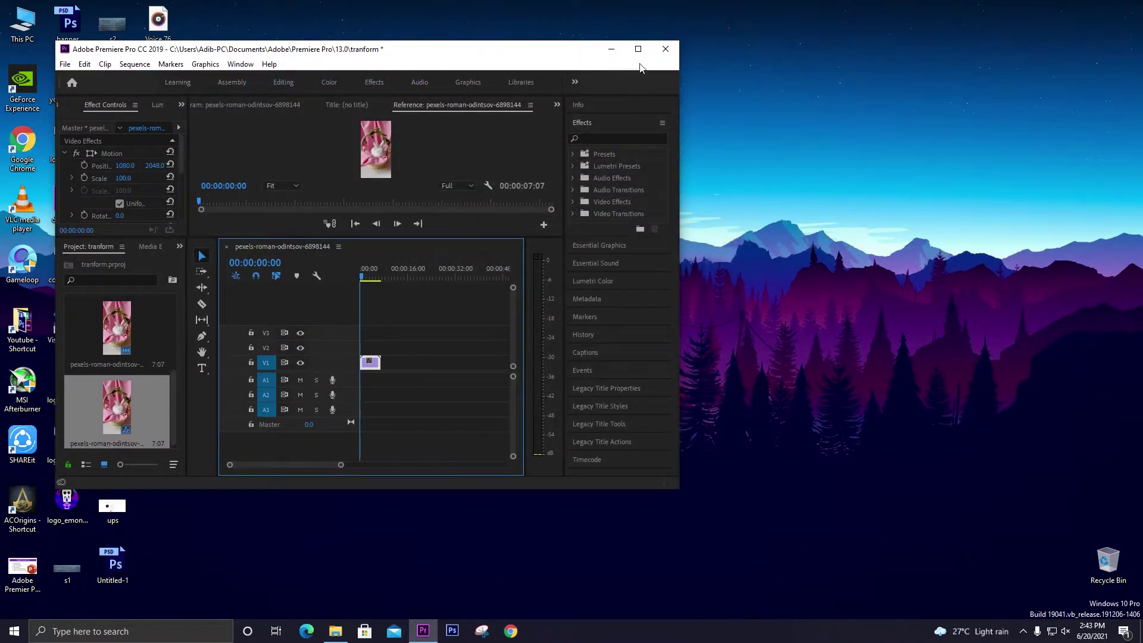
pyautogui.click(638, 49)
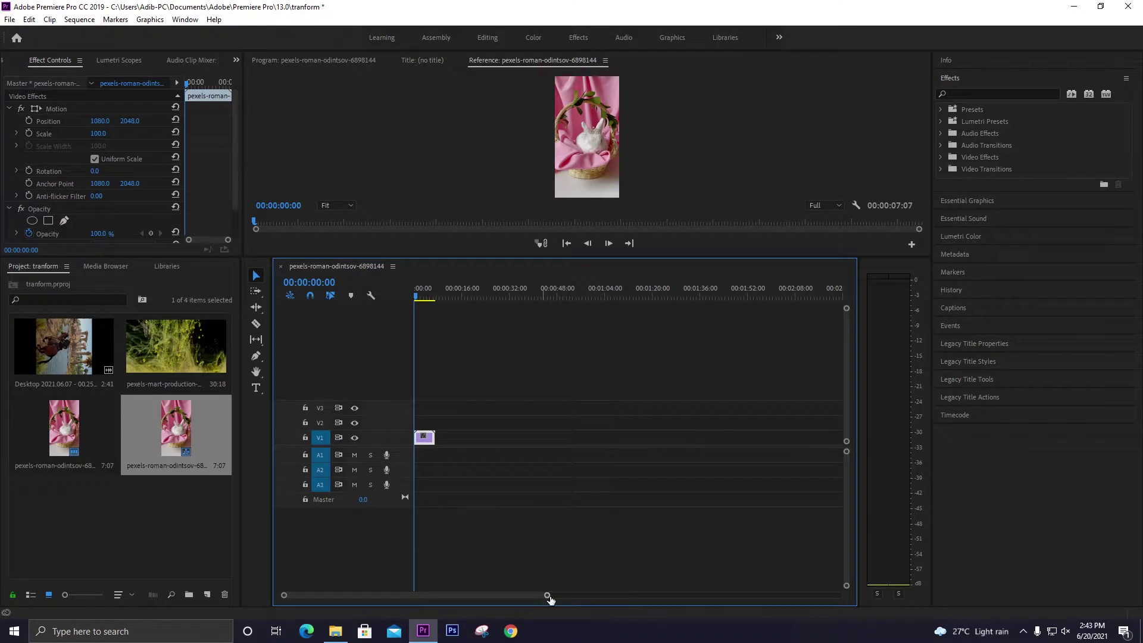
# Enlarge the preview of the vertical rabbit clip and scrub through its opening on the timeline.
pyautogui.moveTo(548, 595); pyautogui.dragTo(387, 596)
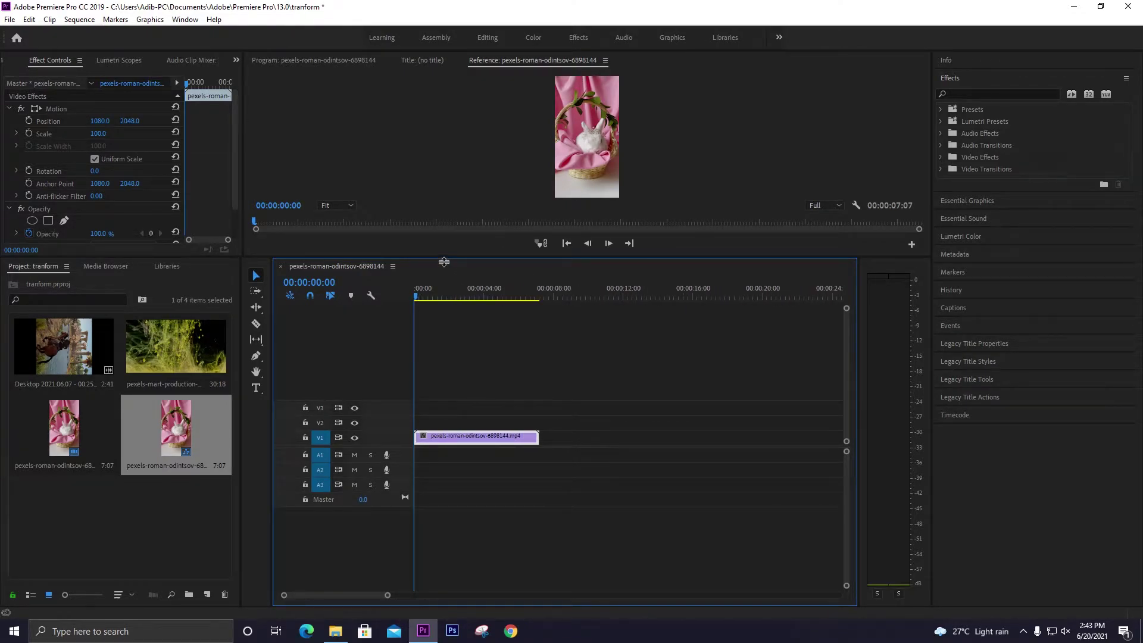
pyautogui.moveTo(441, 260); pyautogui.dragTo(444, 424)
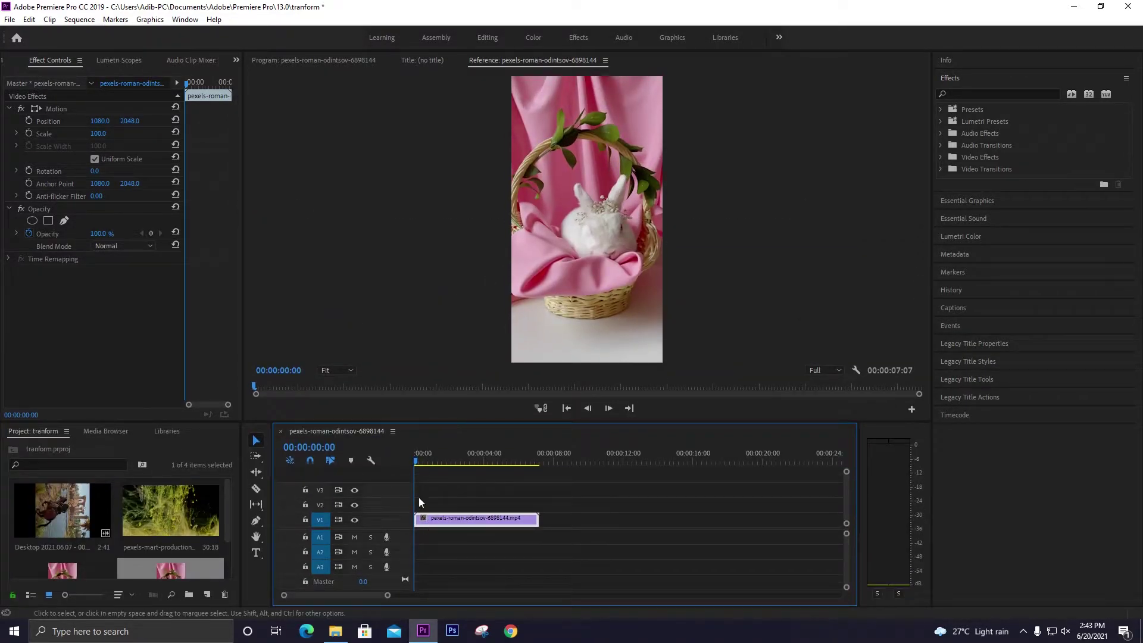
pyautogui.moveTo(416, 461); pyautogui.dragTo(444, 456)
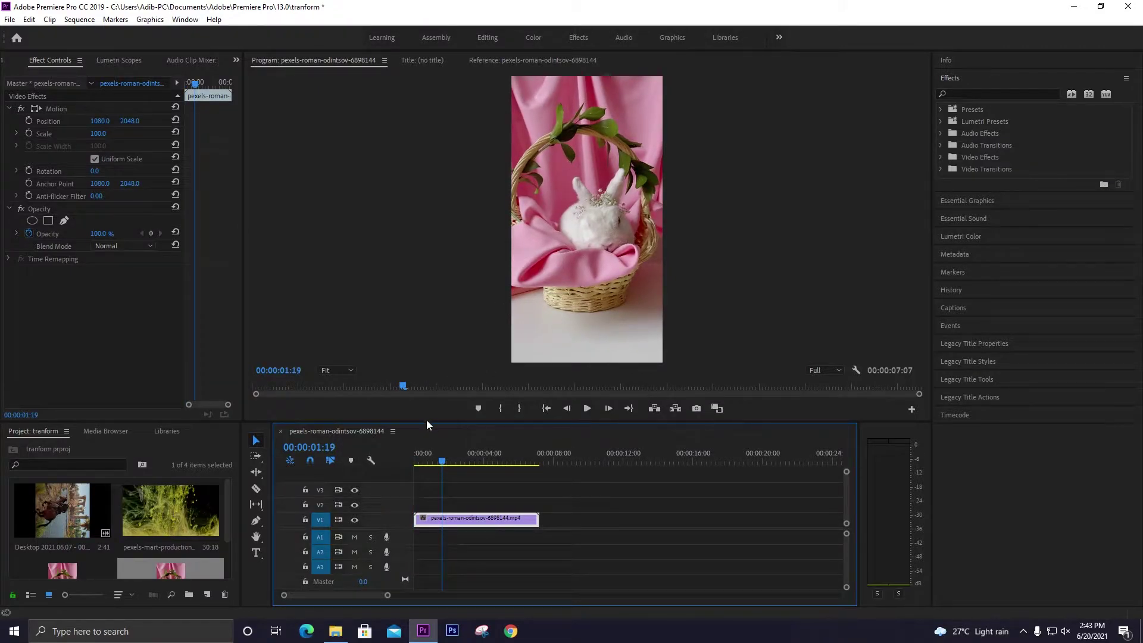
pyautogui.press('Home')
pyautogui.moveTo(384, 427); pyautogui.dragTo(384, 337)
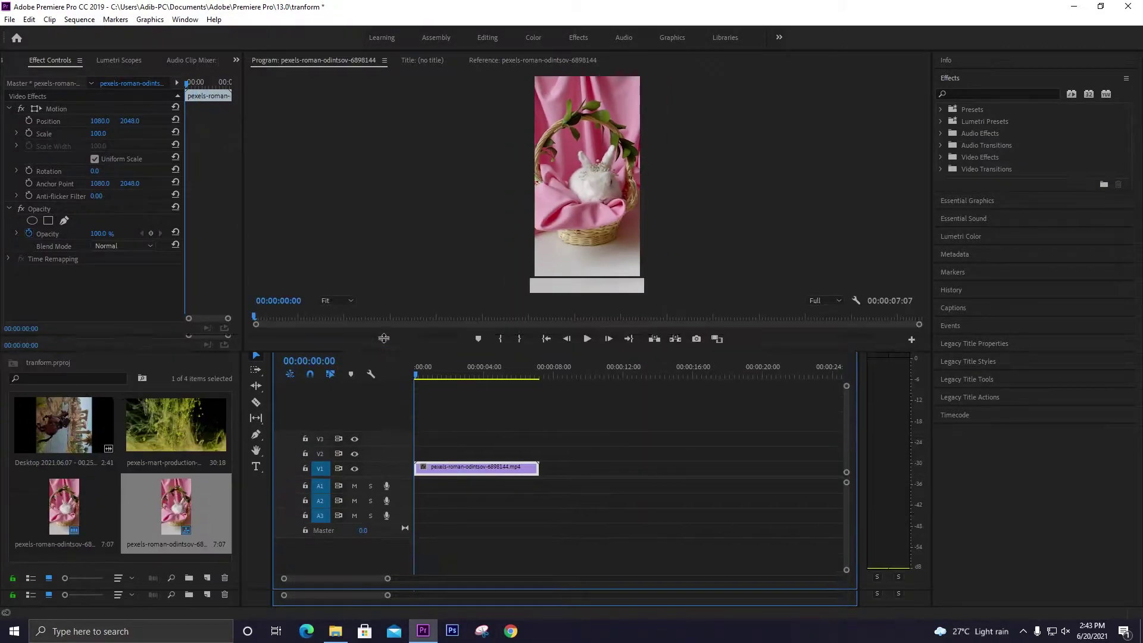
# Delete the existing rabbit sequence from the project and create a new sequence from the vertical rabbit clip.
pyautogui.click(197, 508)
pyautogui.press('Delete')
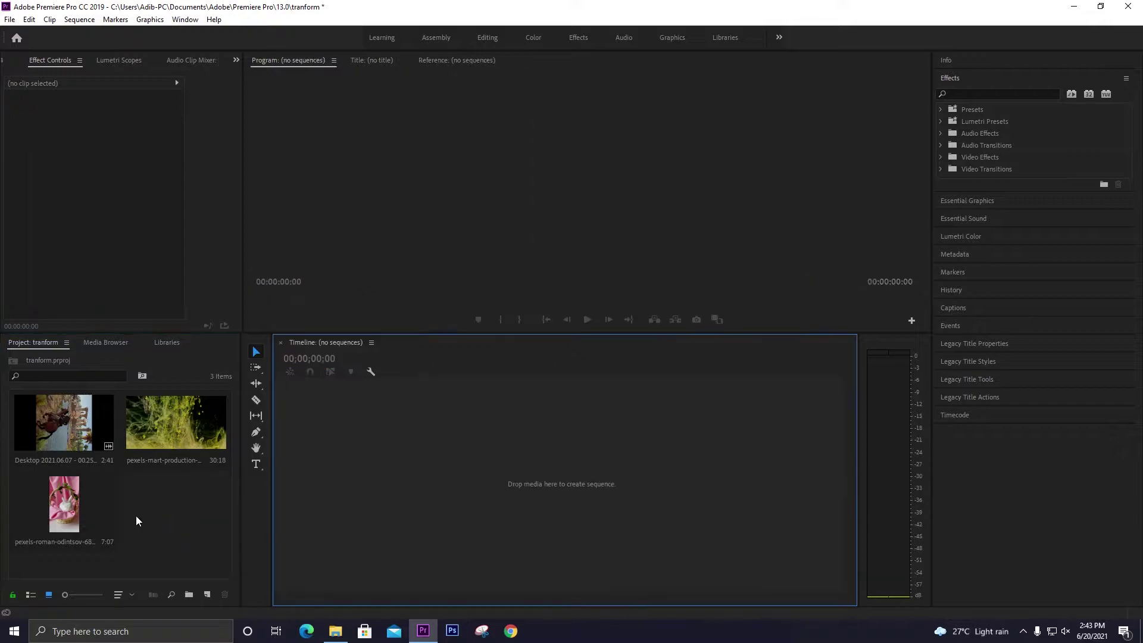
pyautogui.click(59, 505)
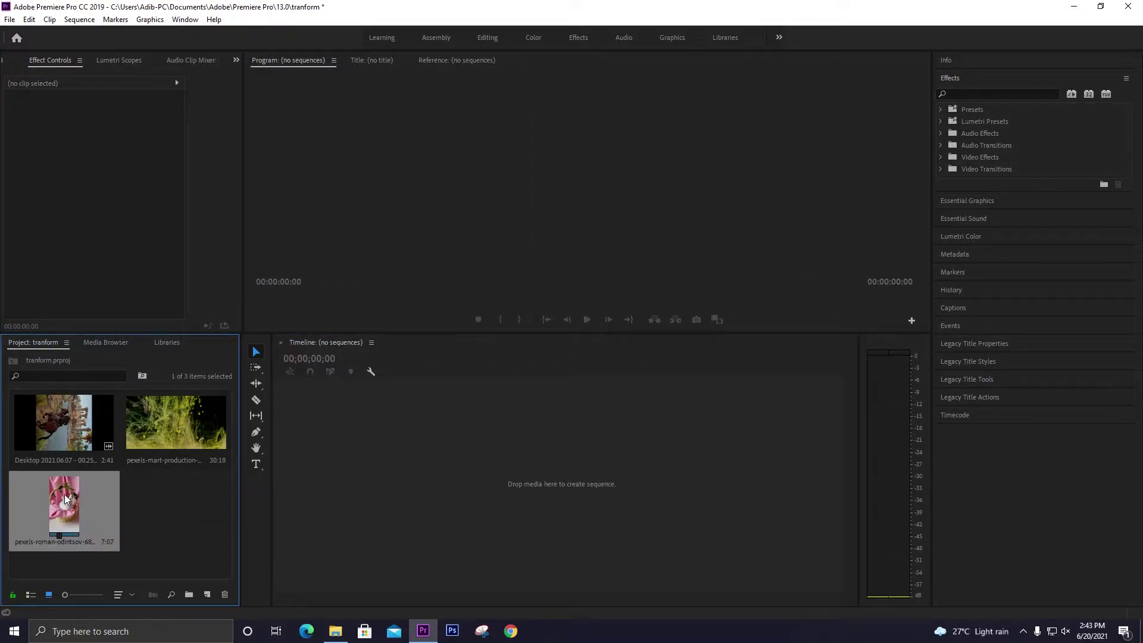
pyautogui.doubleClick(48, 511)
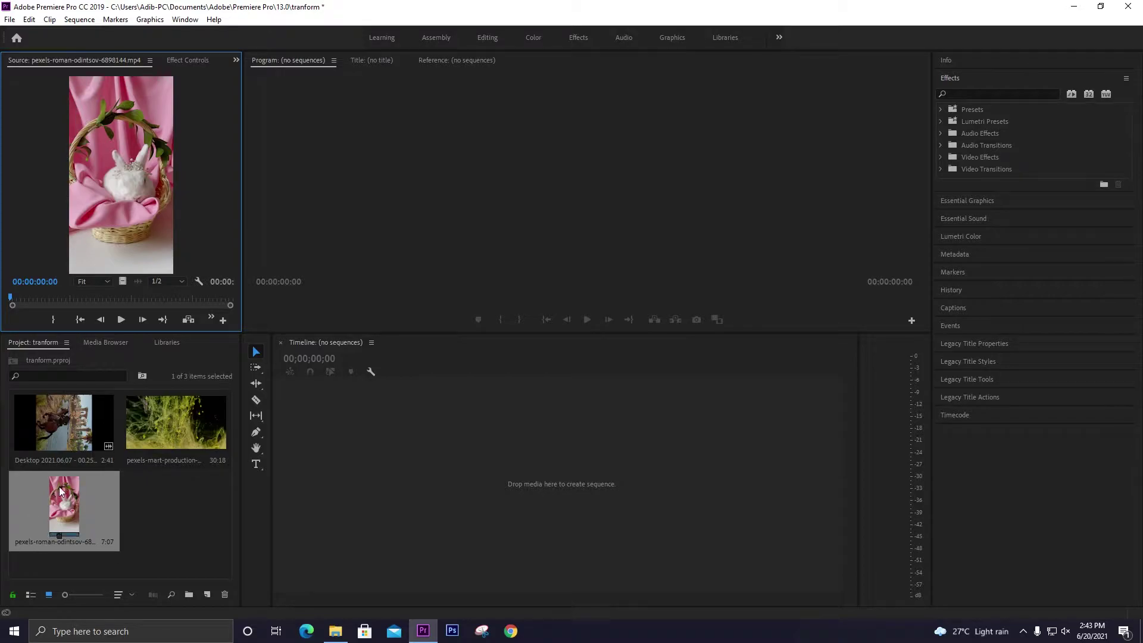
pyautogui.rightClick(42, 498)
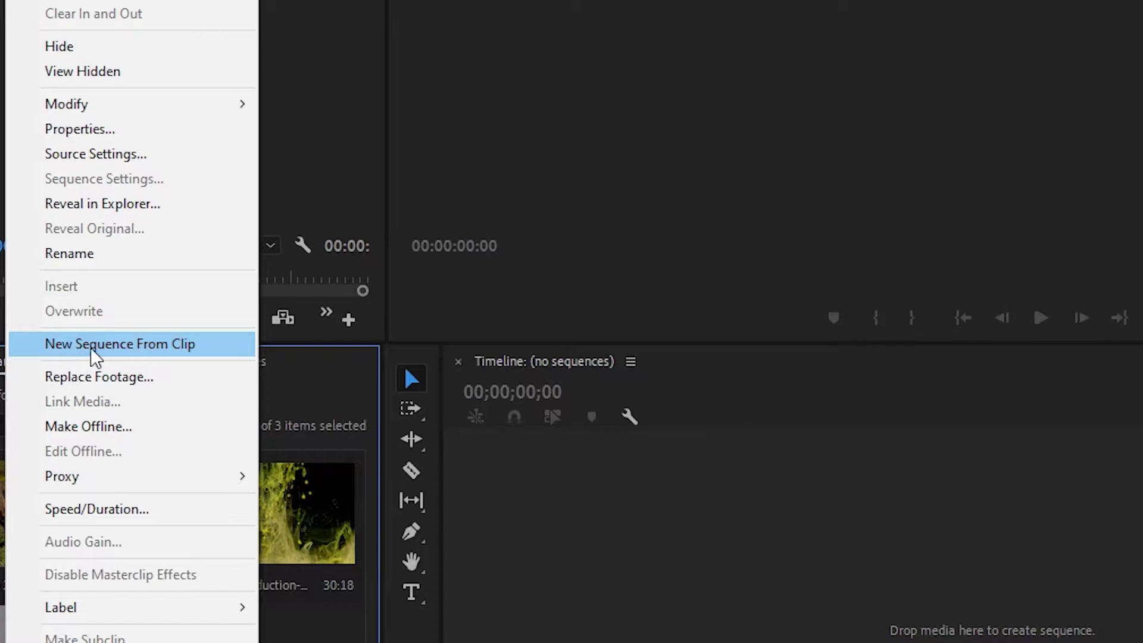
pyautogui.click(145, 344)
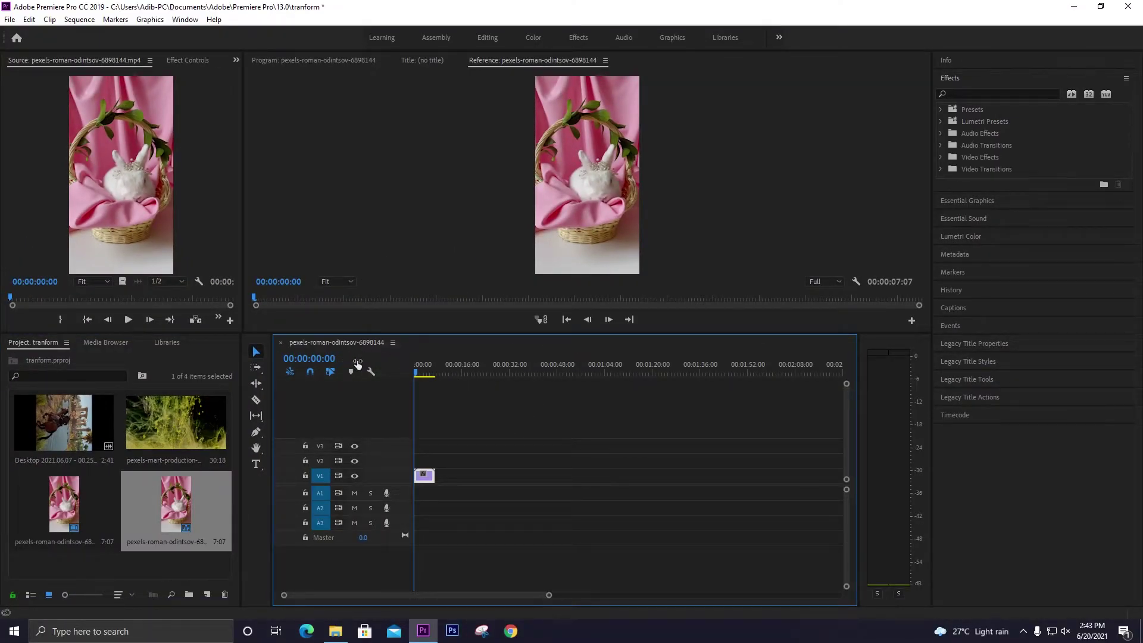
# Rename the new rabbit sequence in the project as horizontal.
pyautogui.click(71, 525)
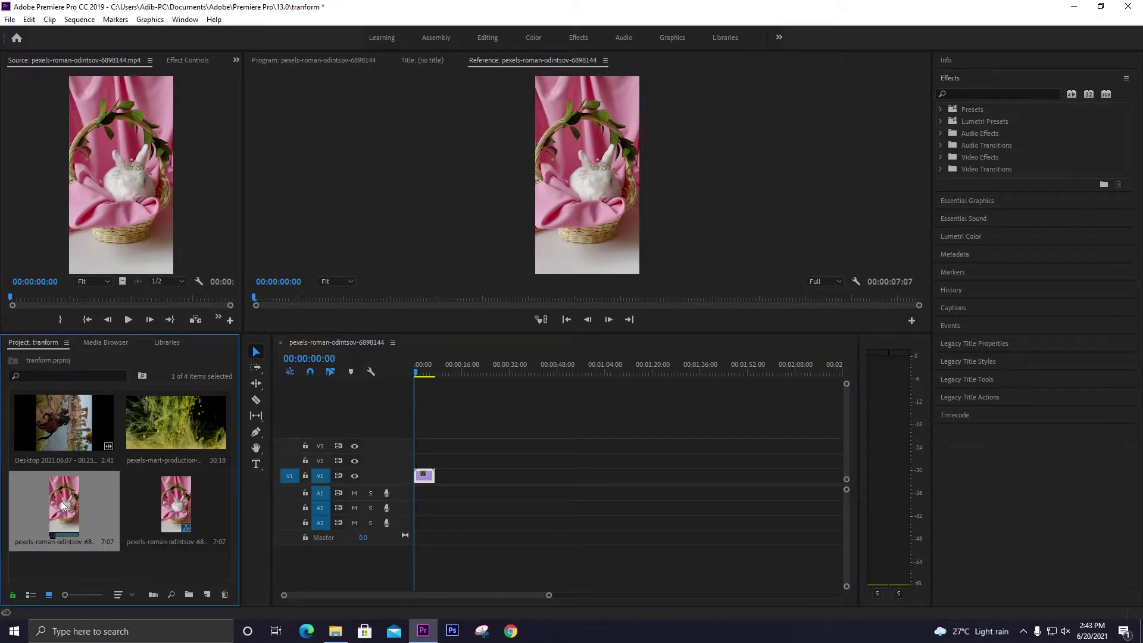
pyautogui.click(137, 512)
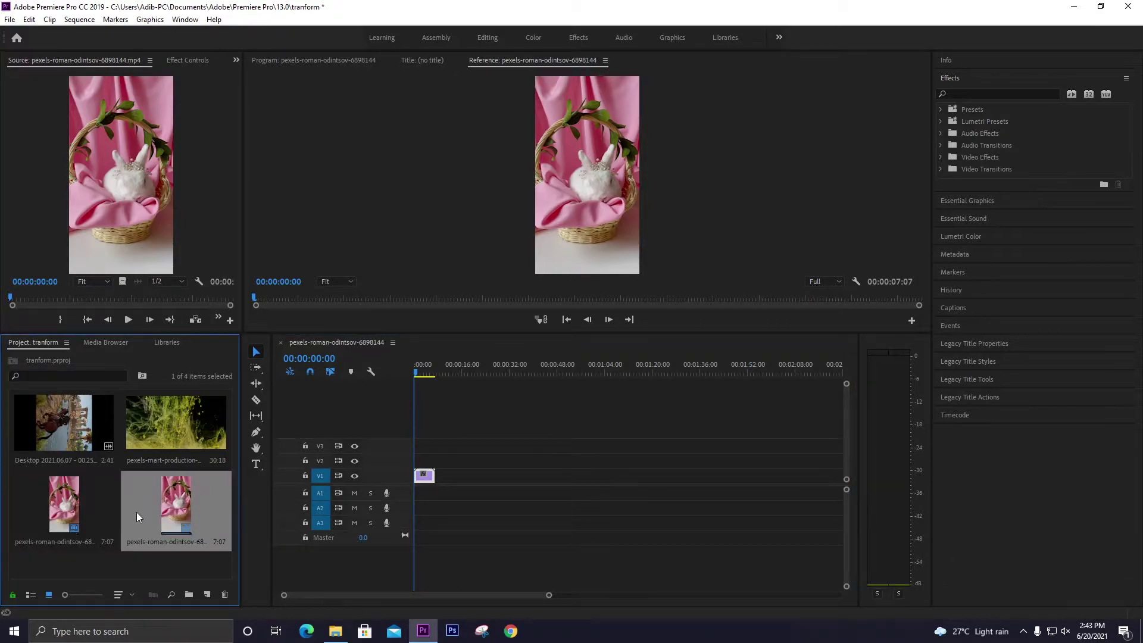
pyautogui.rightClick(187, 503)
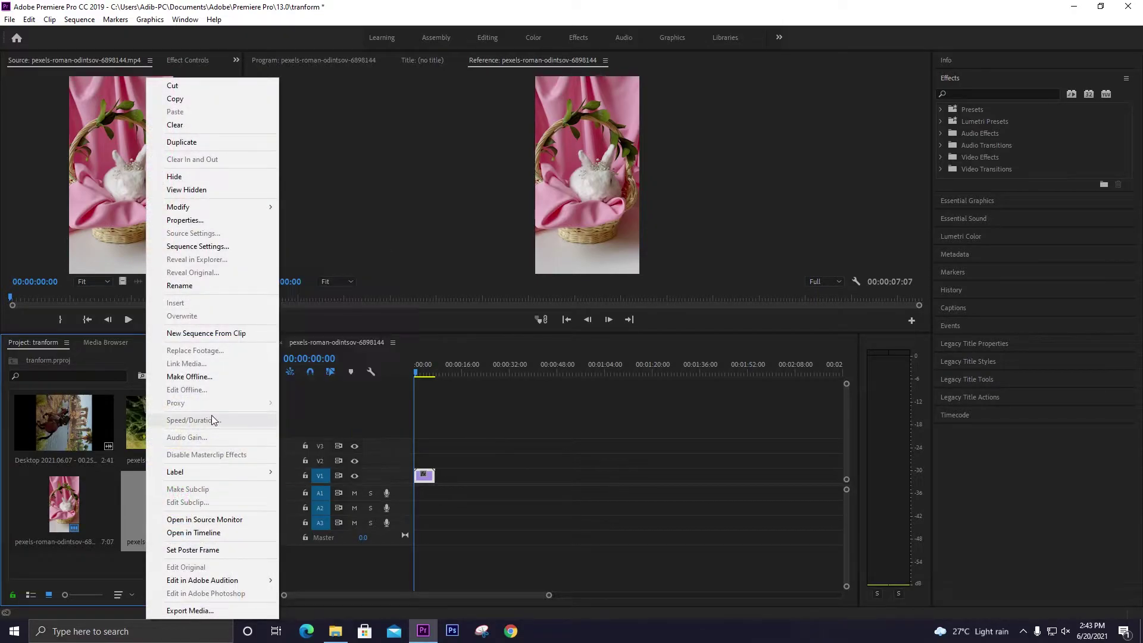
pyautogui.click(198, 289)
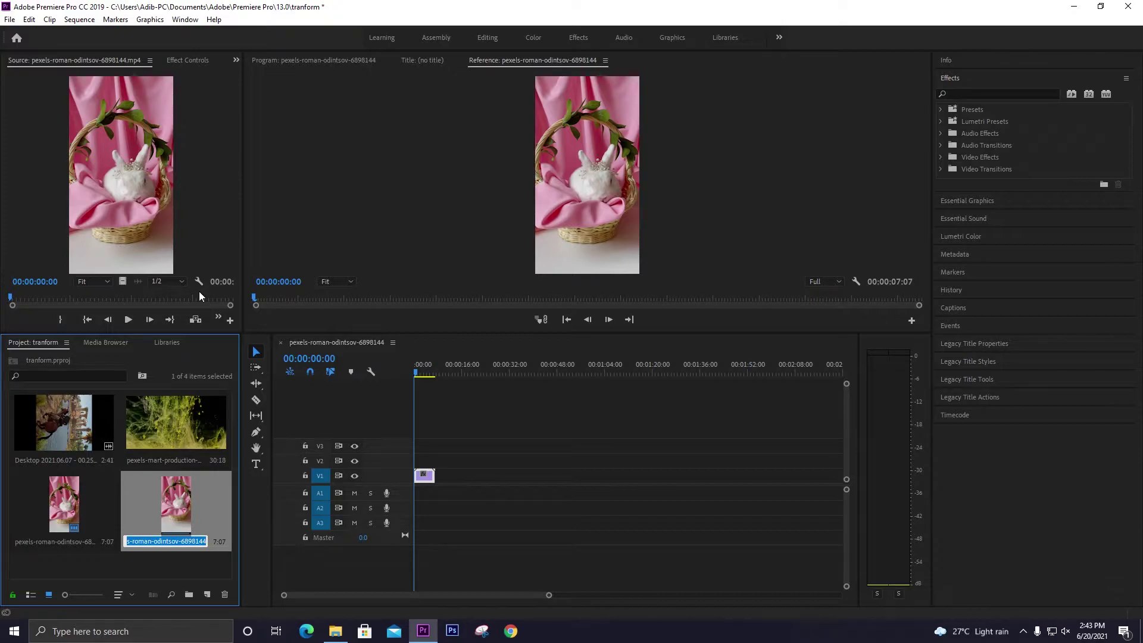
pyautogui.write('horizontal')
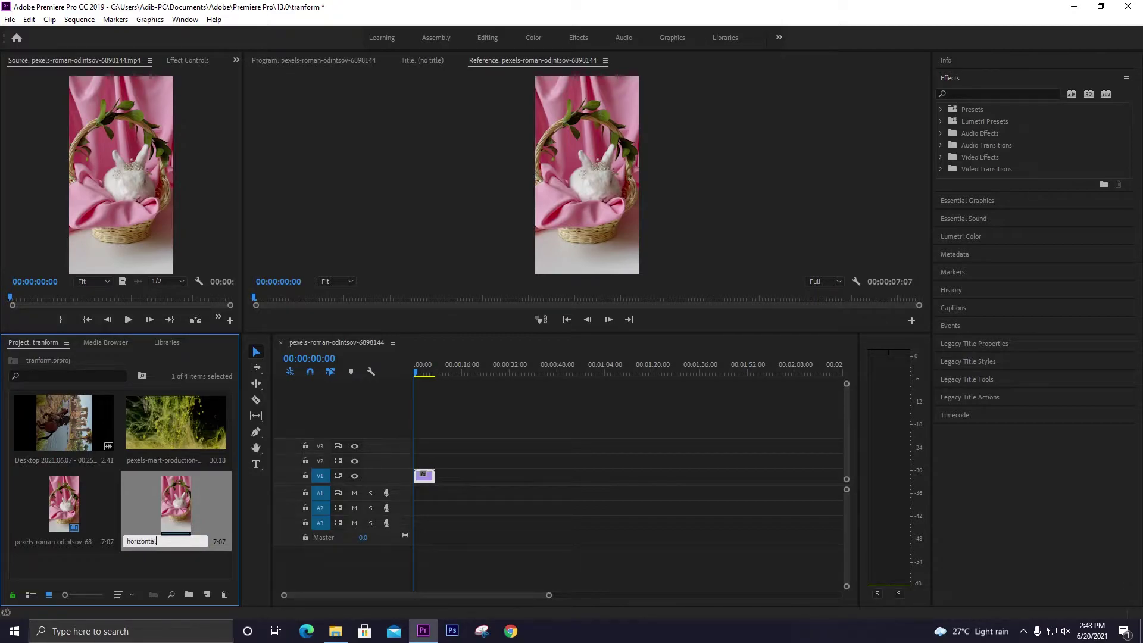
pyautogui.press('Tab')
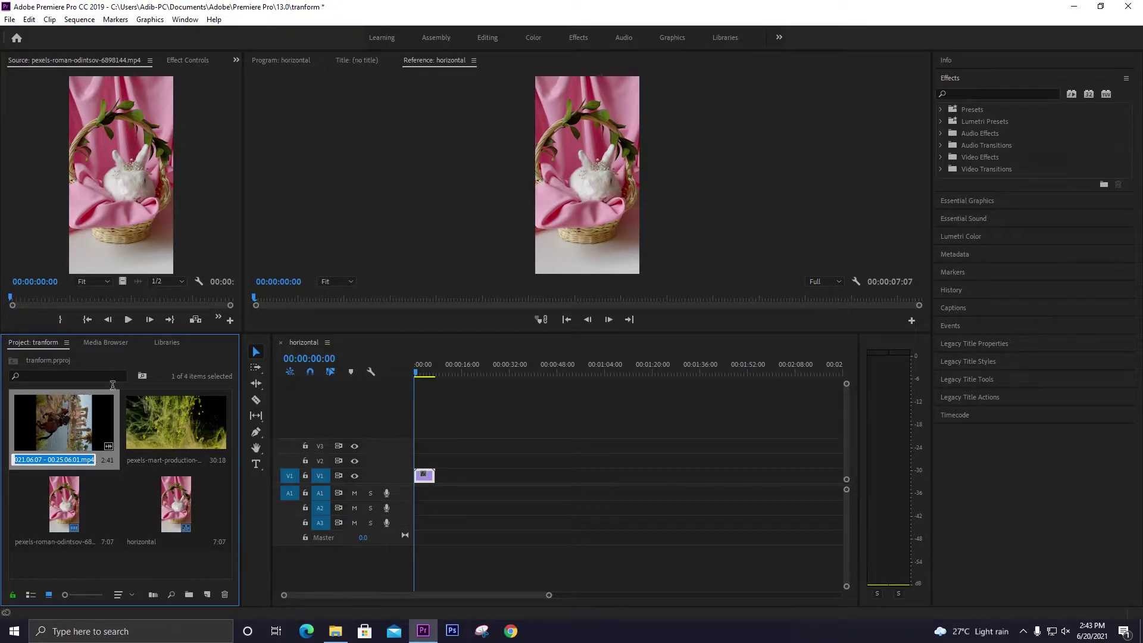
pyautogui.click(184, 535)
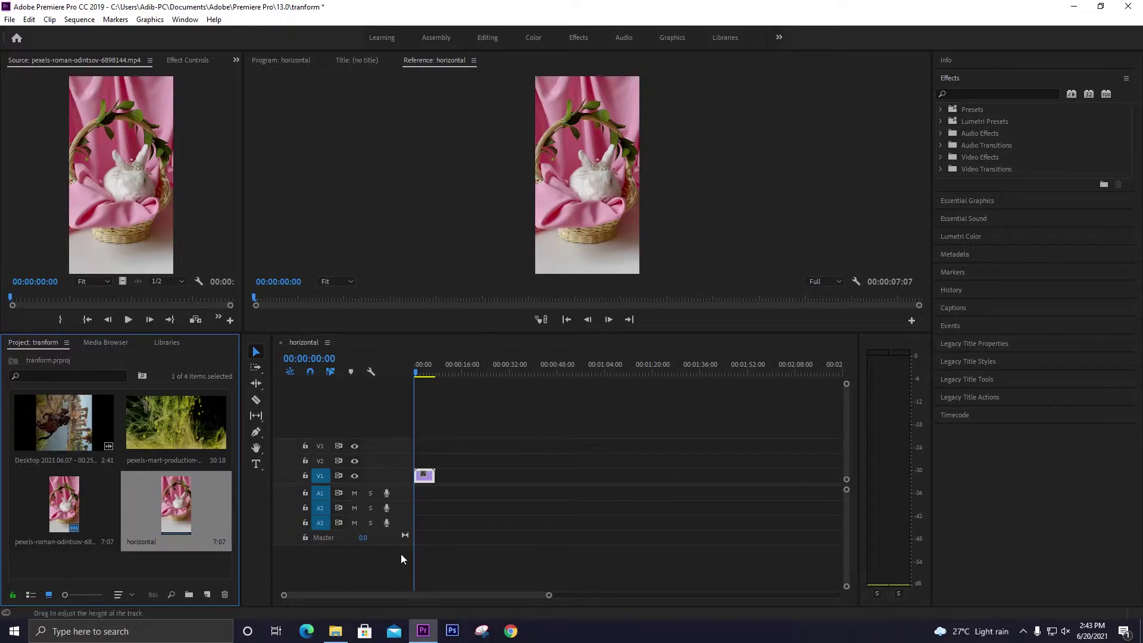
# In the horizontal sequence's settings, keep the Custom editing mode and set the timebase to 60.00 frames/second.
pyautogui.rightClick(179, 500)
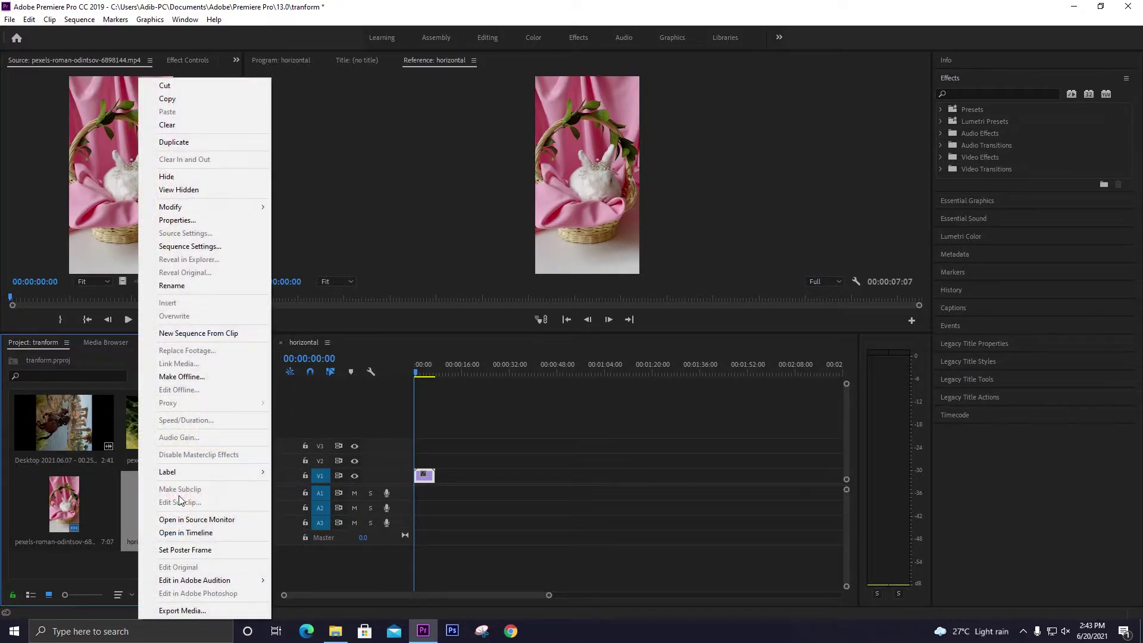
pyautogui.click(179, 245)
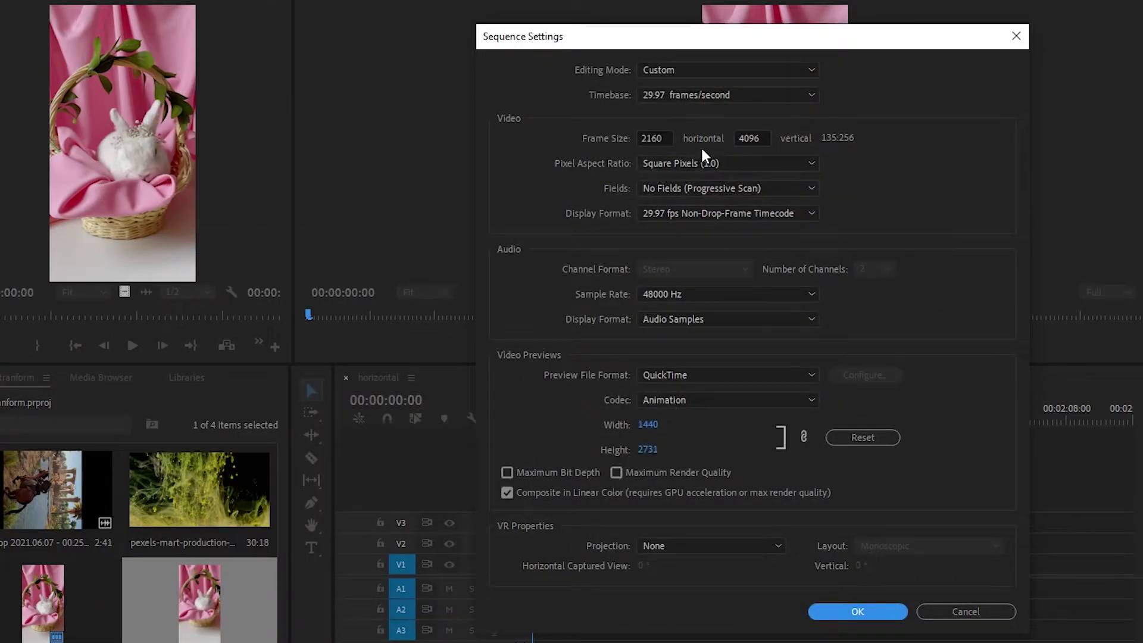
pyautogui.moveTo(668, 142); pyautogui.dragTo(591, 145)
pyautogui.click(649, 236)
pyautogui.click(694, 66)
pyautogui.click(731, 84)
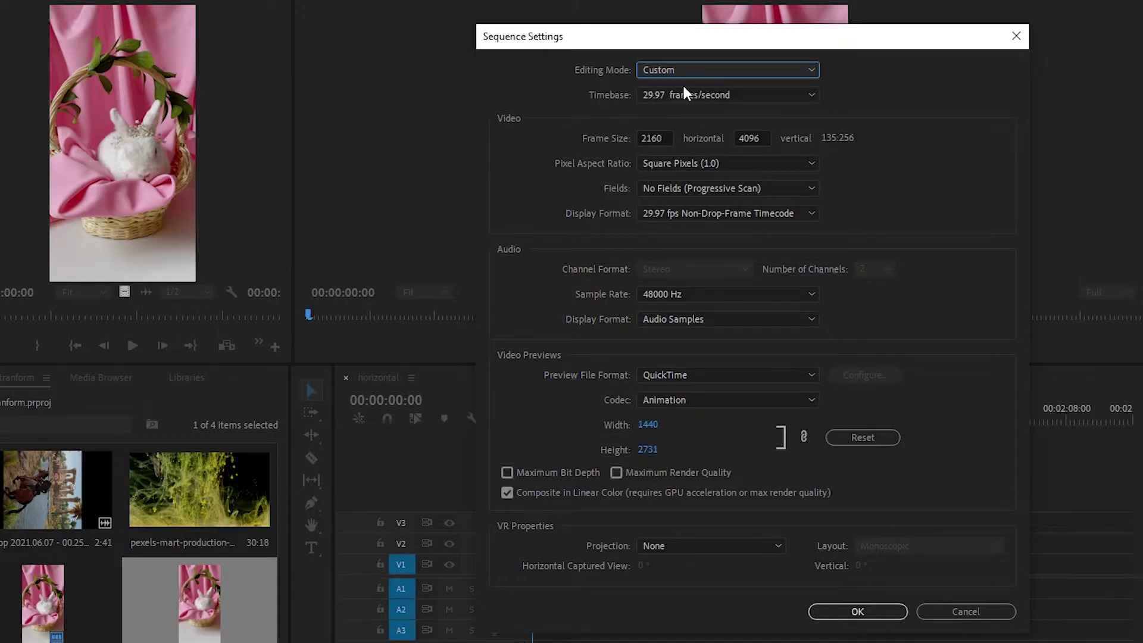
pyautogui.click(719, 94)
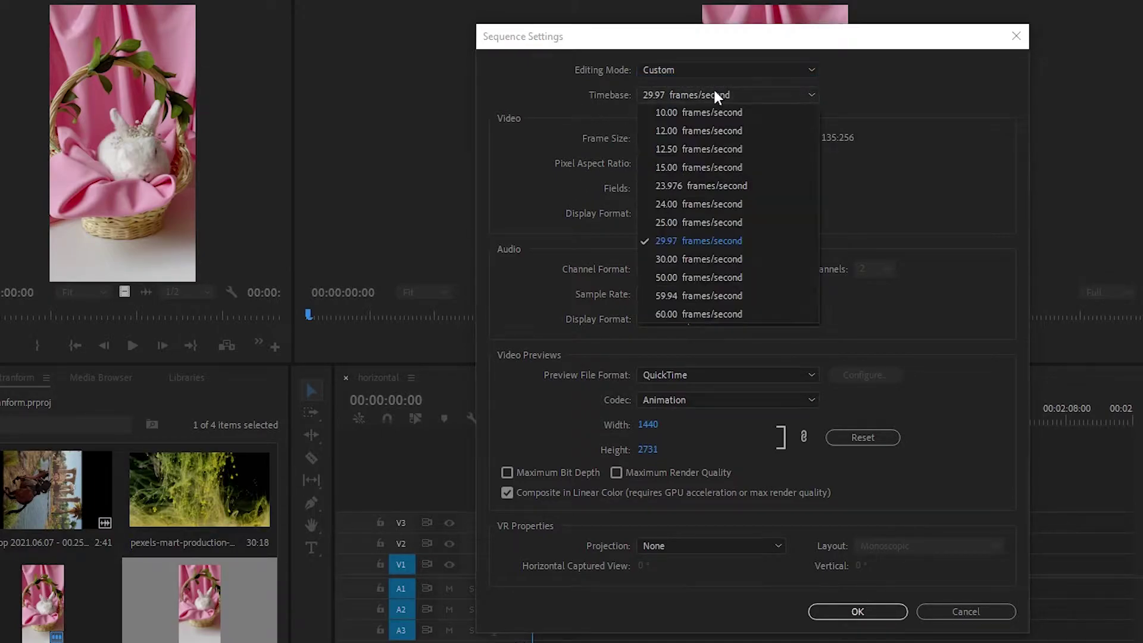
pyautogui.click(667, 244)
pyautogui.click(760, 94)
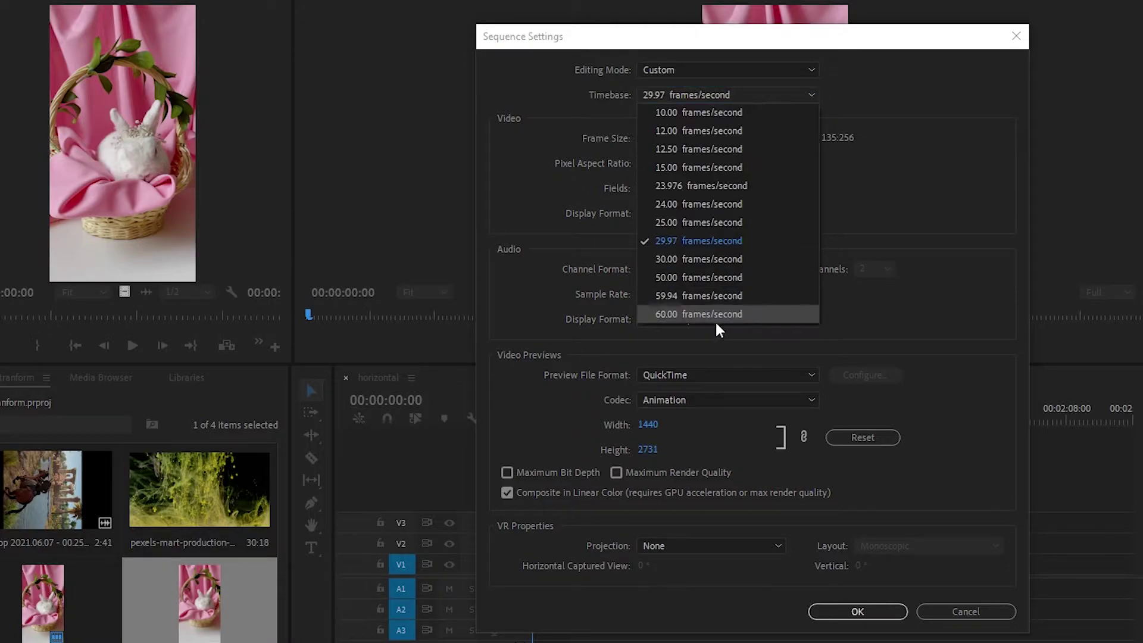
pyautogui.click(665, 318)
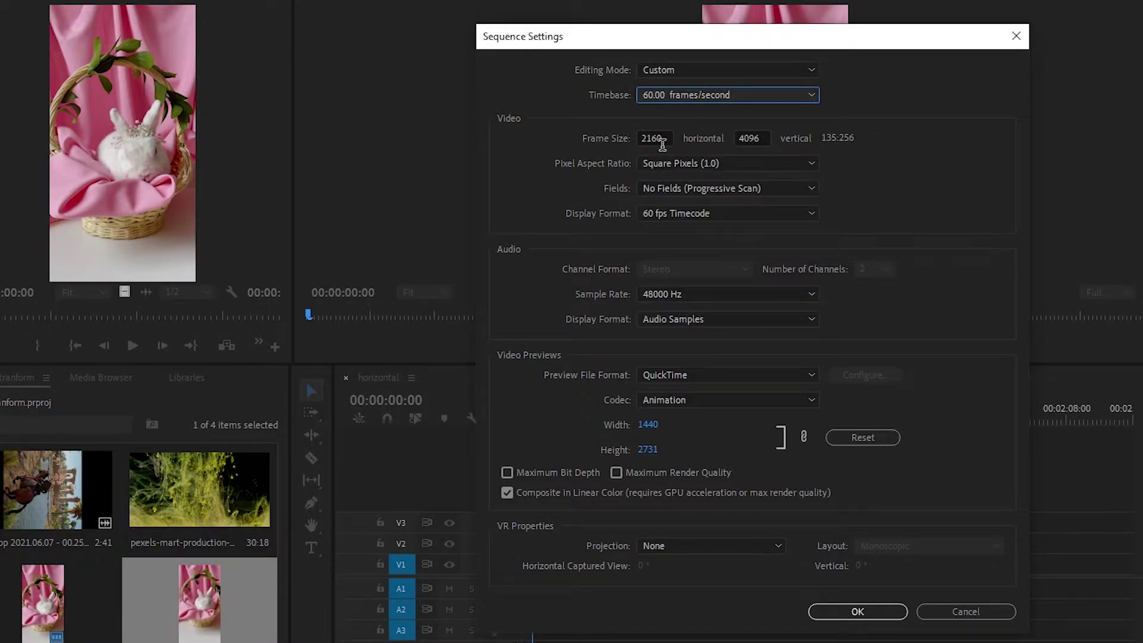
pyautogui.click(728, 93)
pyautogui.click(597, 89)
# Set the sequence's frame size to 1920 horizontal by 1080 vertical.
pyautogui.doubleClick(671, 145)
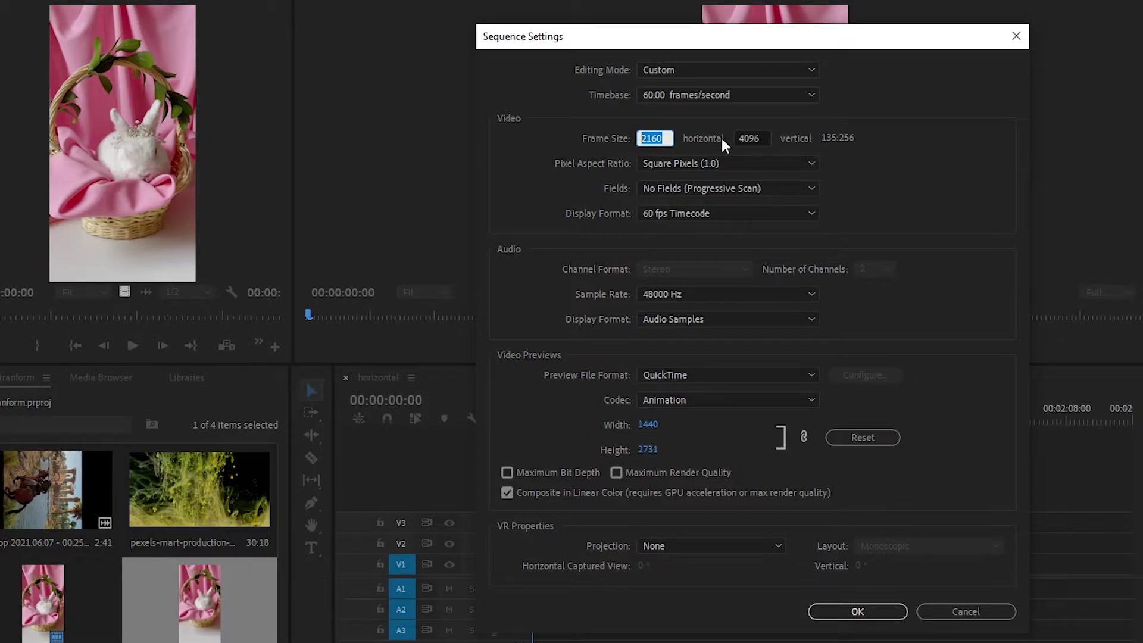
pyautogui.write('1920')
pyautogui.doubleClick(751, 140)
pyautogui.write('1080')
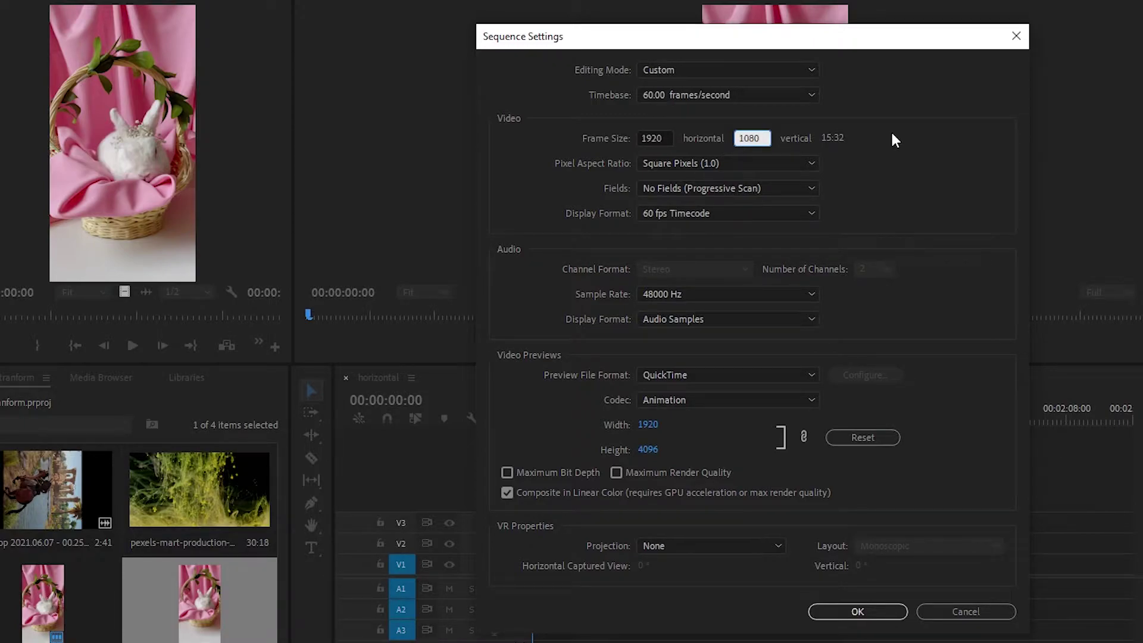
pyautogui.click(867, 134)
pyautogui.moveTo(716, 37); pyautogui.dragTo(684, 56)
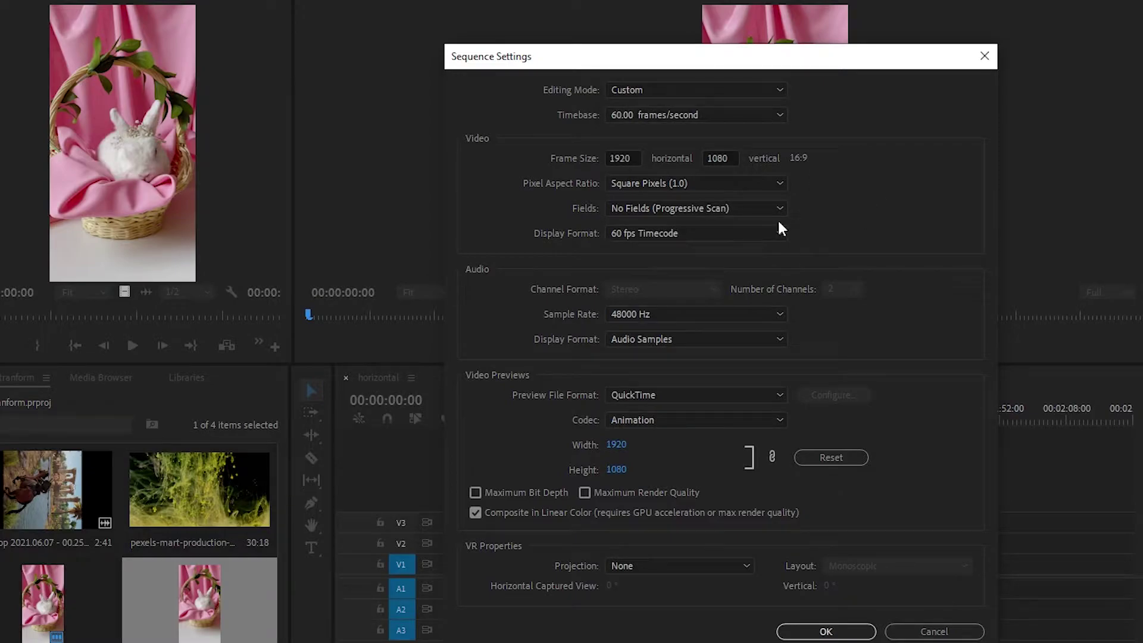
# Keep Square Pixels (1.0), No Fields (Progressive Scan) and 60 fps Timecode for the sequence, and apply the settings.
pyautogui.click(651, 183)
pyautogui.click(650, 194)
pyautogui.click(649, 209)
pyautogui.click(677, 221)
pyautogui.click(679, 231)
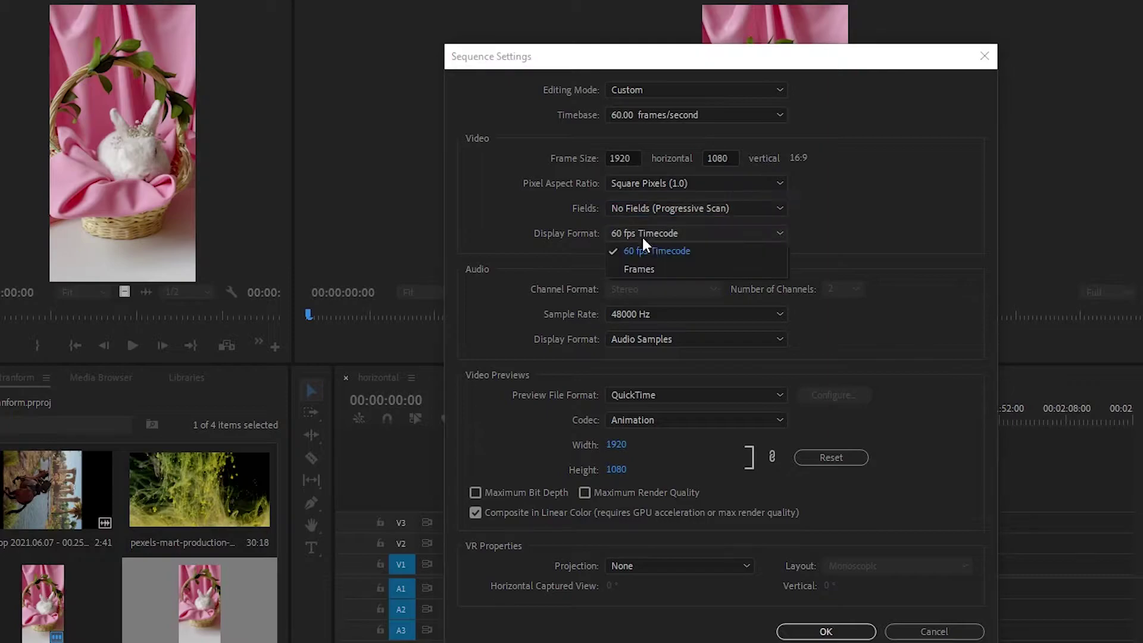
pyautogui.click(655, 247)
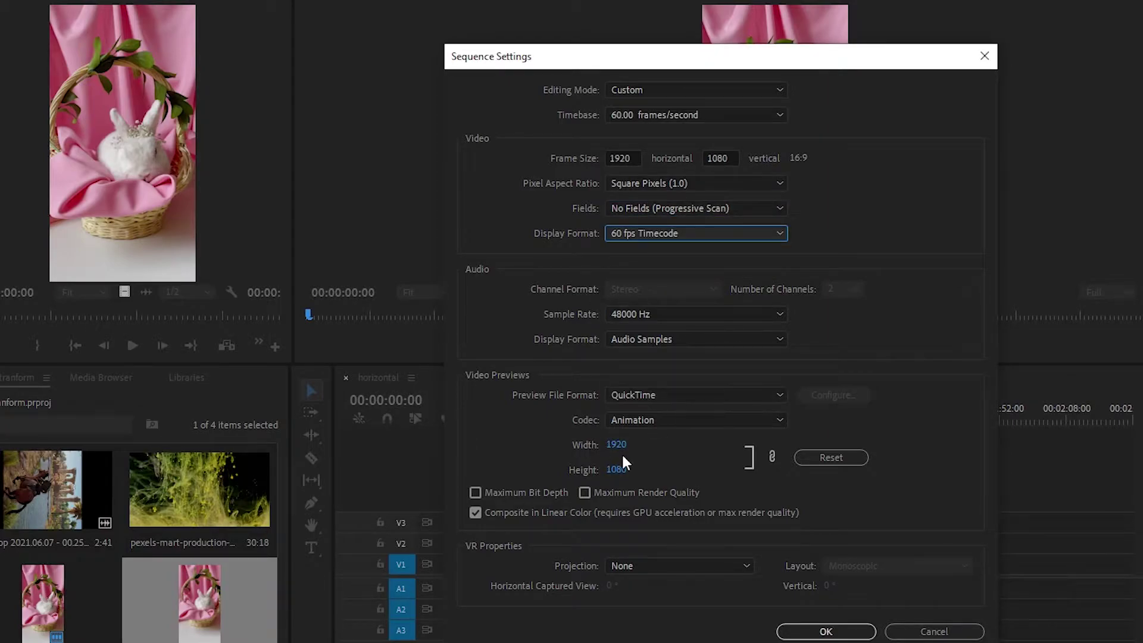
pyautogui.click(827, 632)
pyautogui.click(792, 382)
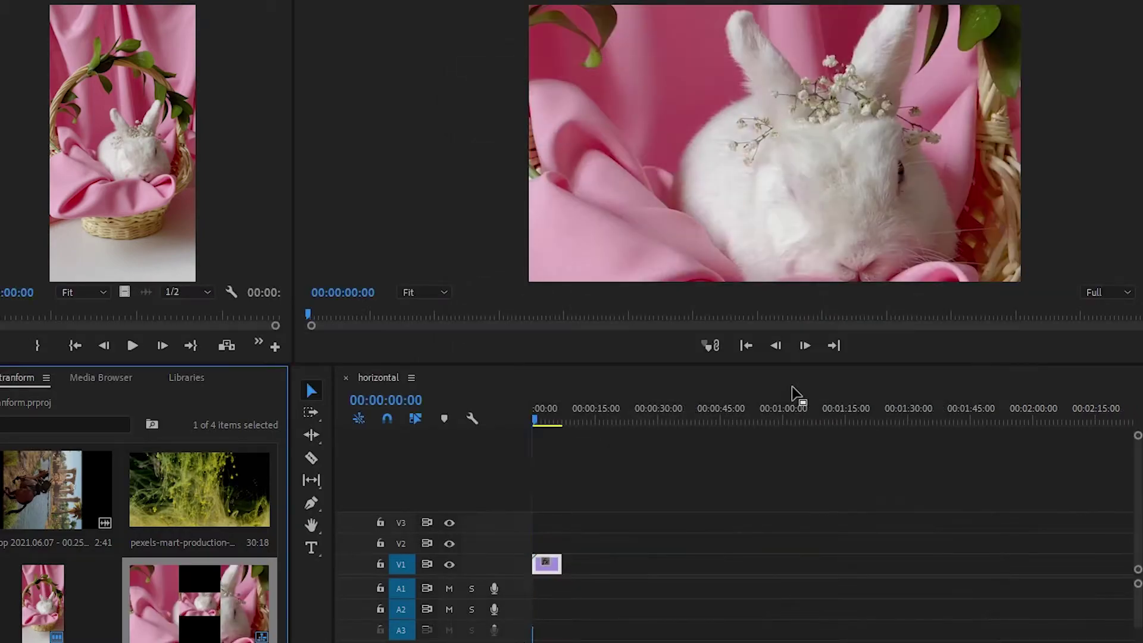
# Select the rabbit clip in the horizontal sequence and show its Effect Controls.
pyautogui.moveTo(722, 642); pyautogui.dragTo(682, 642)
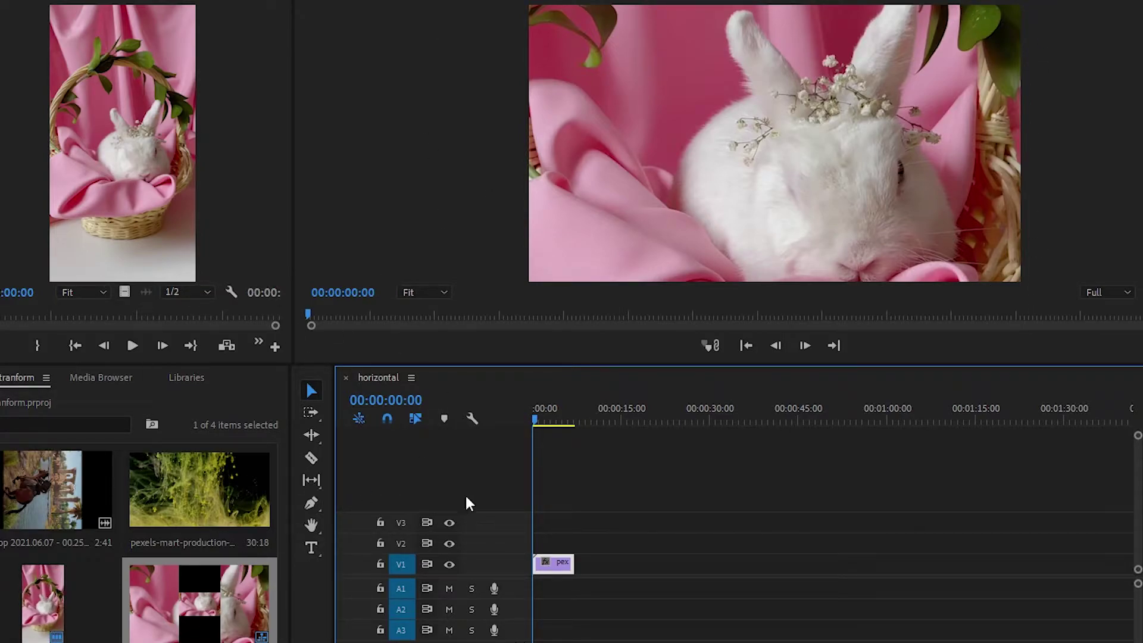
pyautogui.doubleClick(559, 567)
pyautogui.click(281, 2)
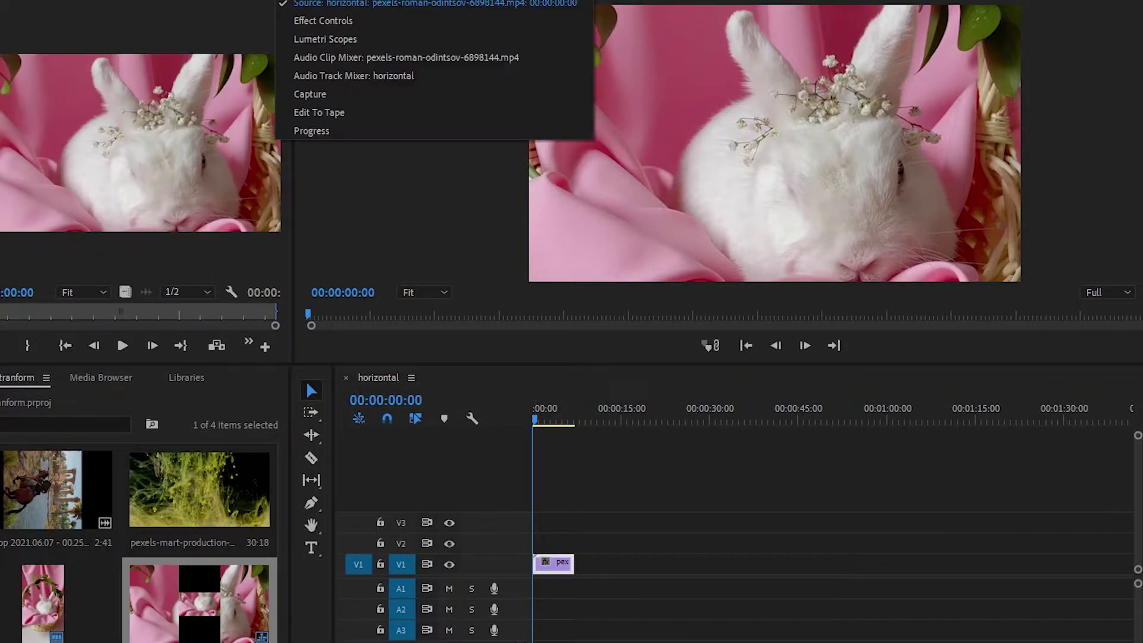
pyautogui.click(296, 17)
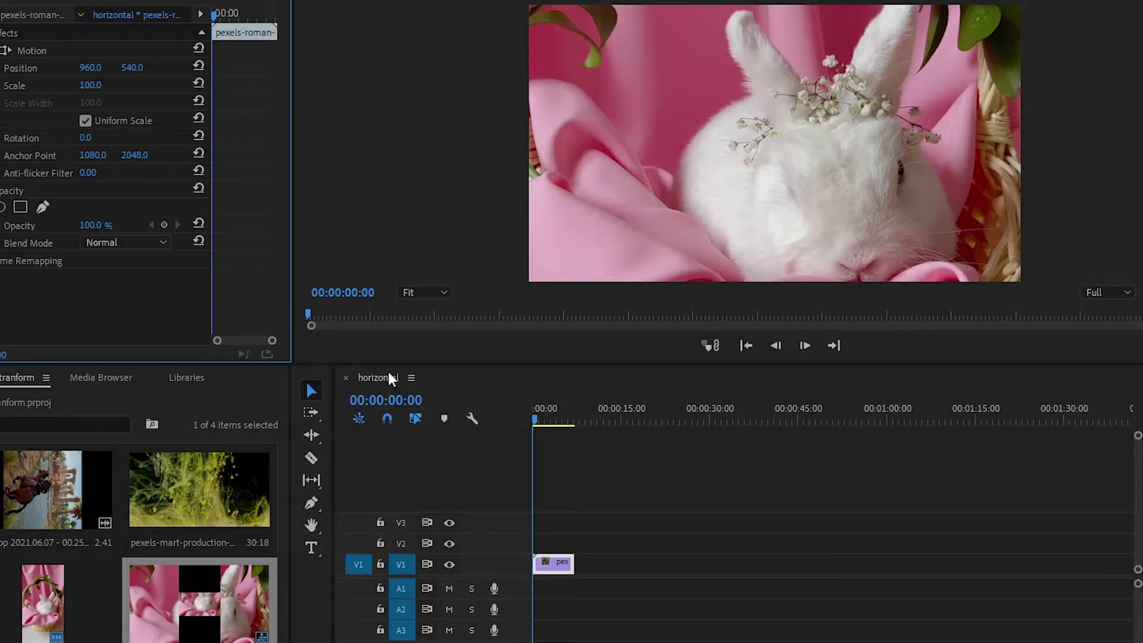
# Scale the rabbit clip to 53 and set its vertical position to 579 in the horizontal frame.
pyautogui.moveTo(397, 370); pyautogui.dragTo(398, 473)
pyautogui.moveTo(100, 87); pyautogui.dragTo(41, 87)
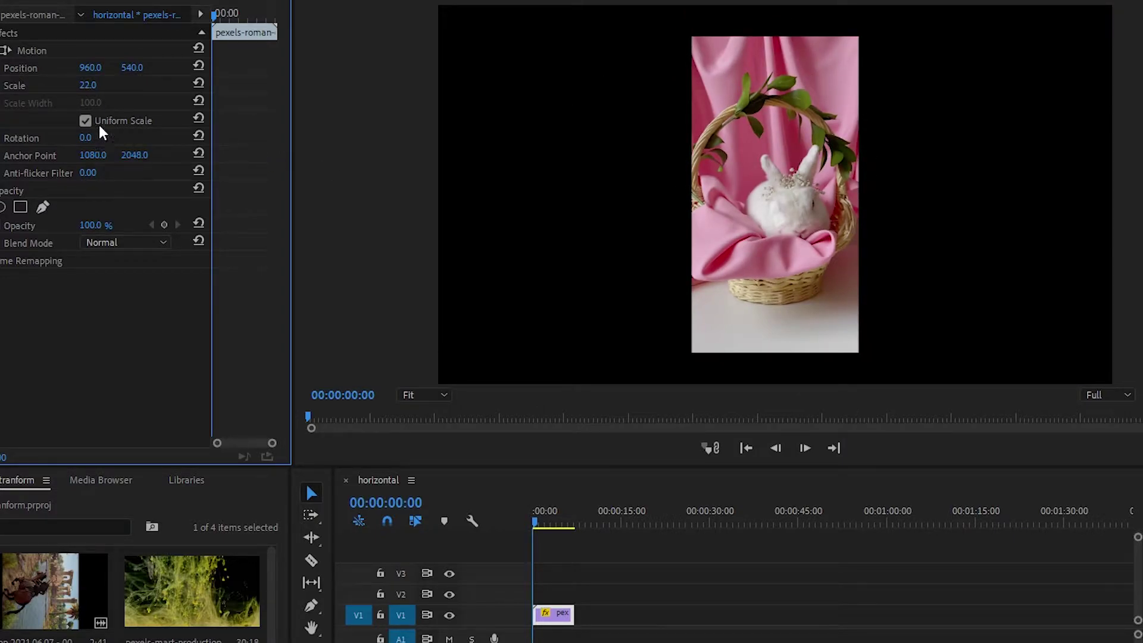
pyautogui.moveTo(92, 89); pyautogui.dragTo(151, 68)
pyautogui.moveTo(88, 85); pyautogui.dragTo(154, 68)
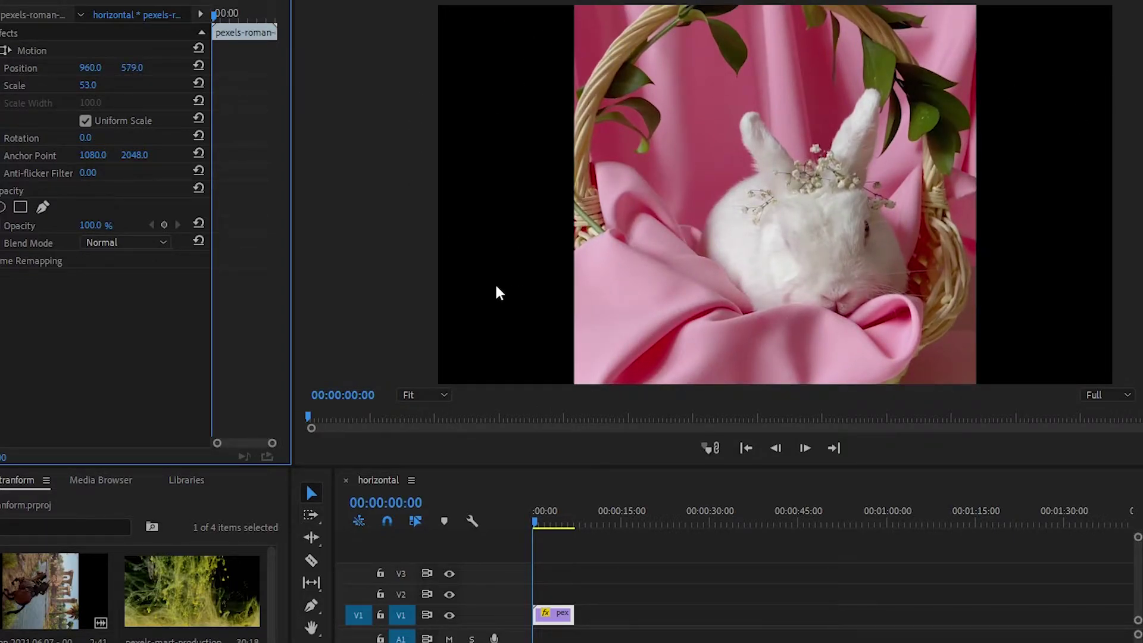
# Duplicate the rabbit clip from V1 onto V2, directly above the original.
pyautogui.click(610, 620)
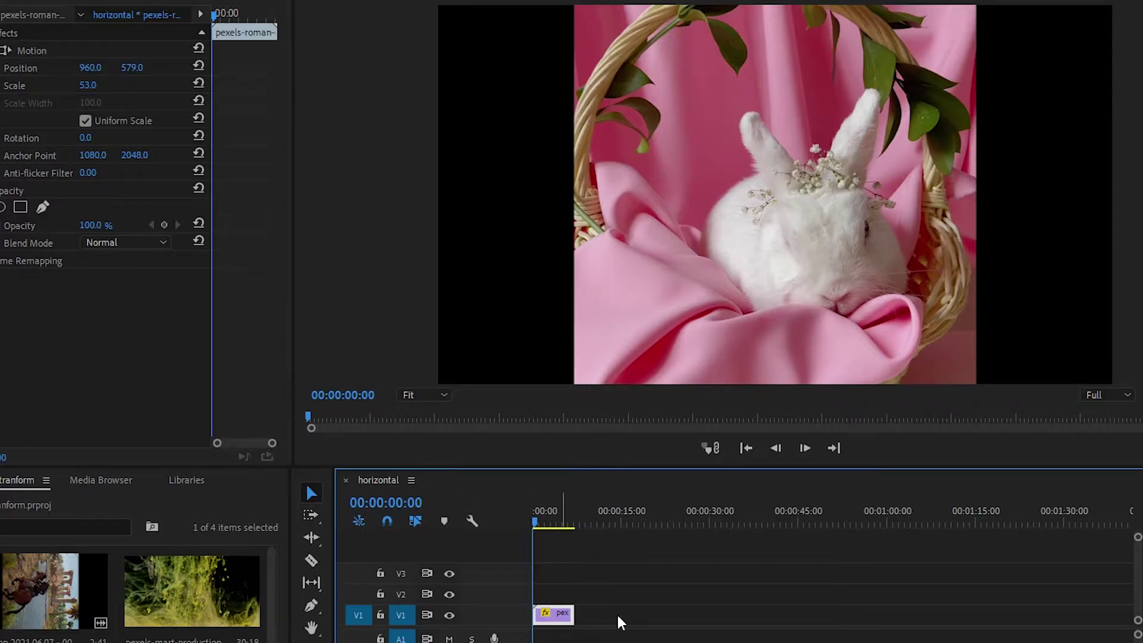
pyautogui.click(564, 621)
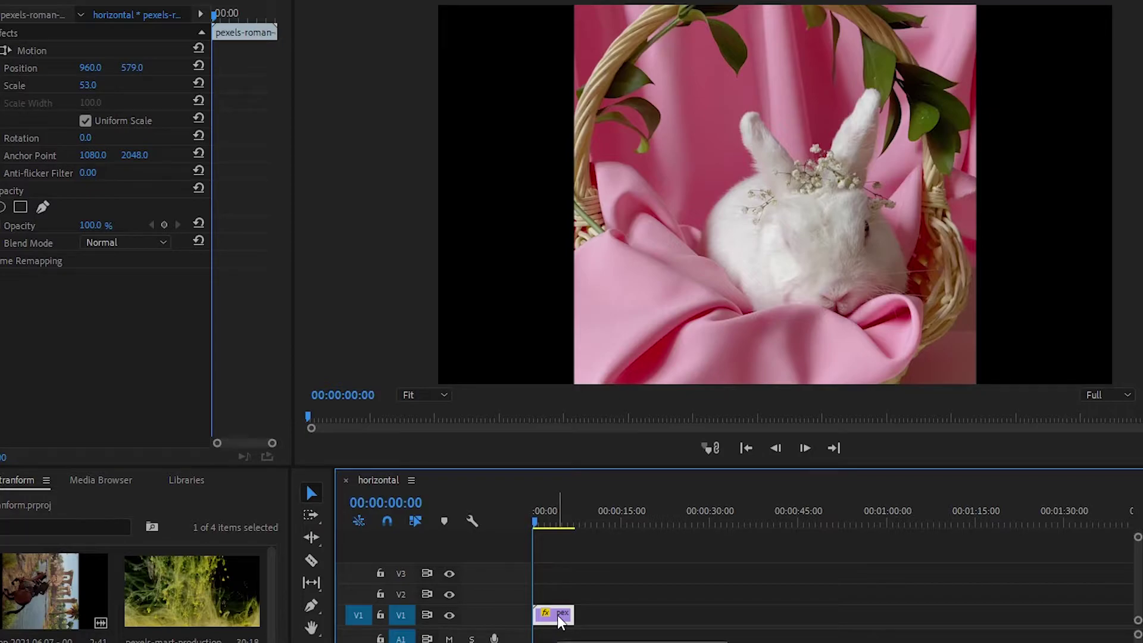
pyautogui.moveTo(561, 621); pyautogui.dragTo(561, 596)
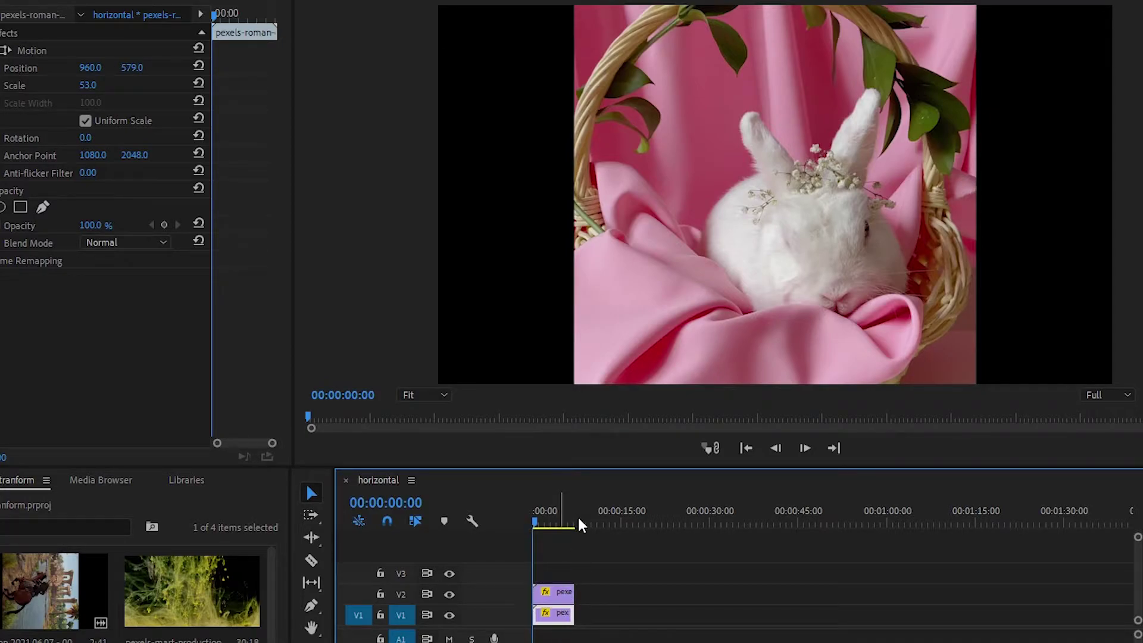
pyautogui.click(558, 592)
pyautogui.press('=')
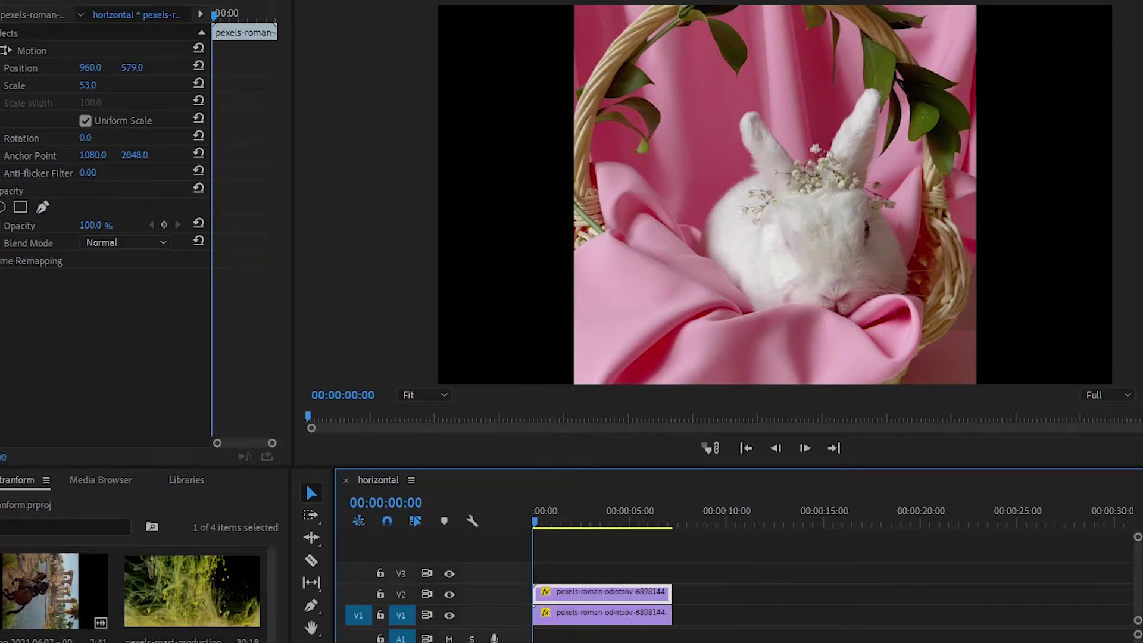
pyautogui.click(568, 616)
pyautogui.click(575, 593)
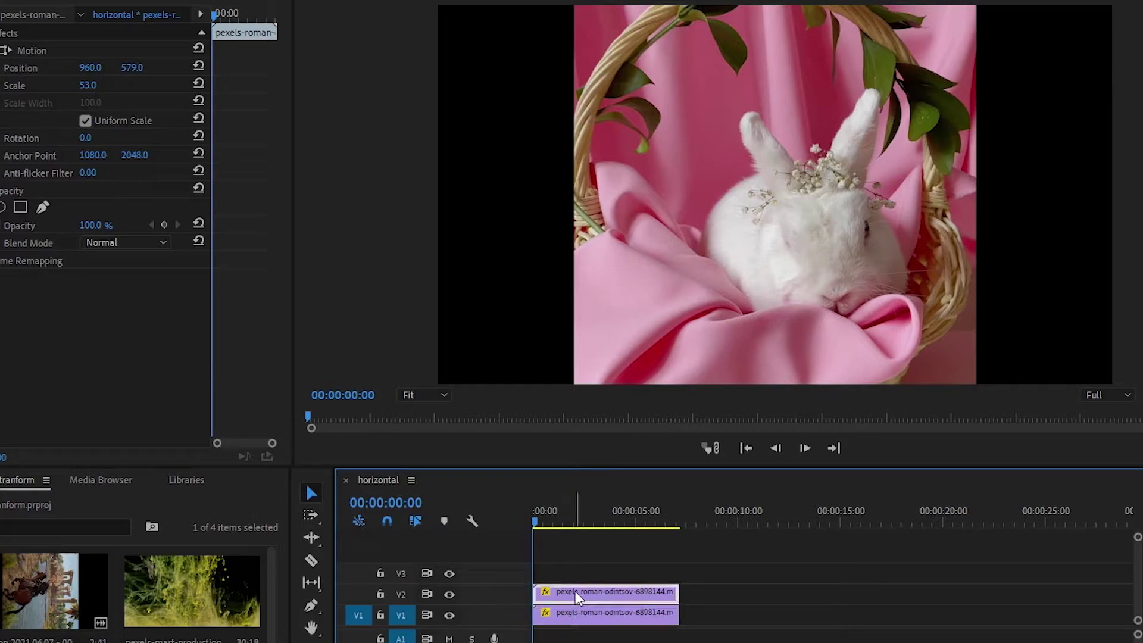
pyautogui.click(611, 619)
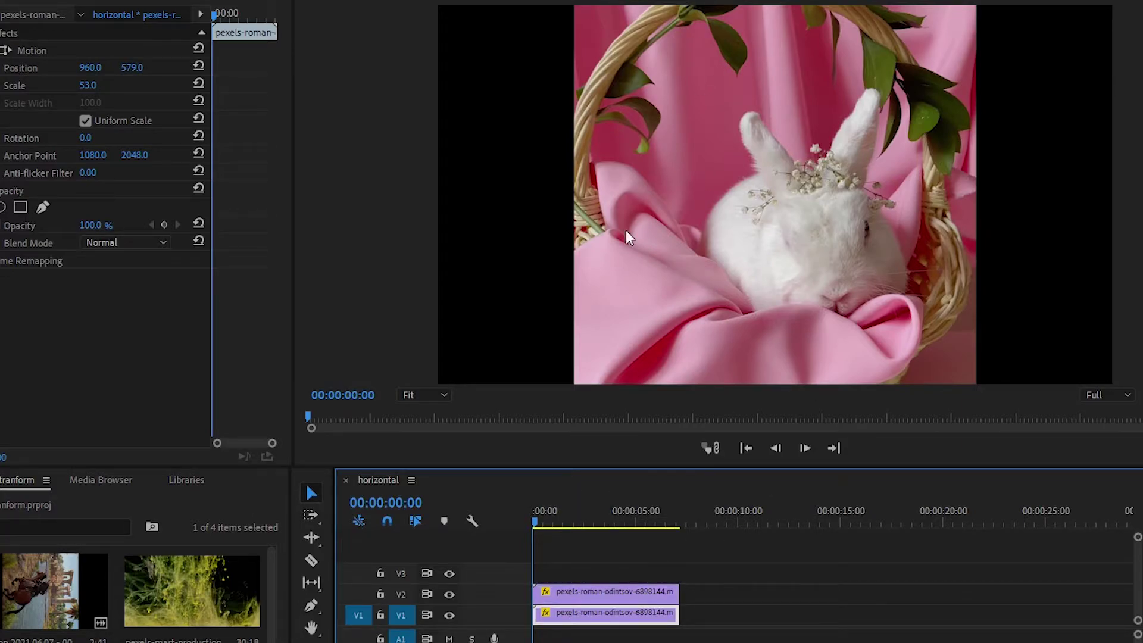
pyautogui.click(584, 627)
pyautogui.click(580, 599)
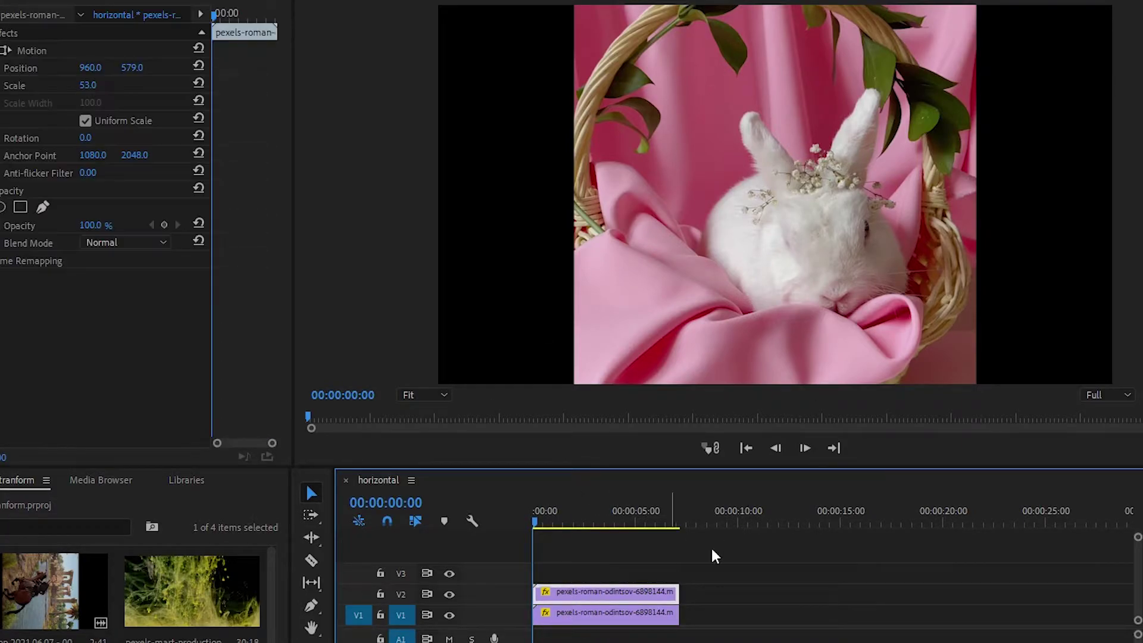
# Enlarge the rabbit clip on V1 to a scale of 94 so it fills the background.
pyautogui.click(588, 617)
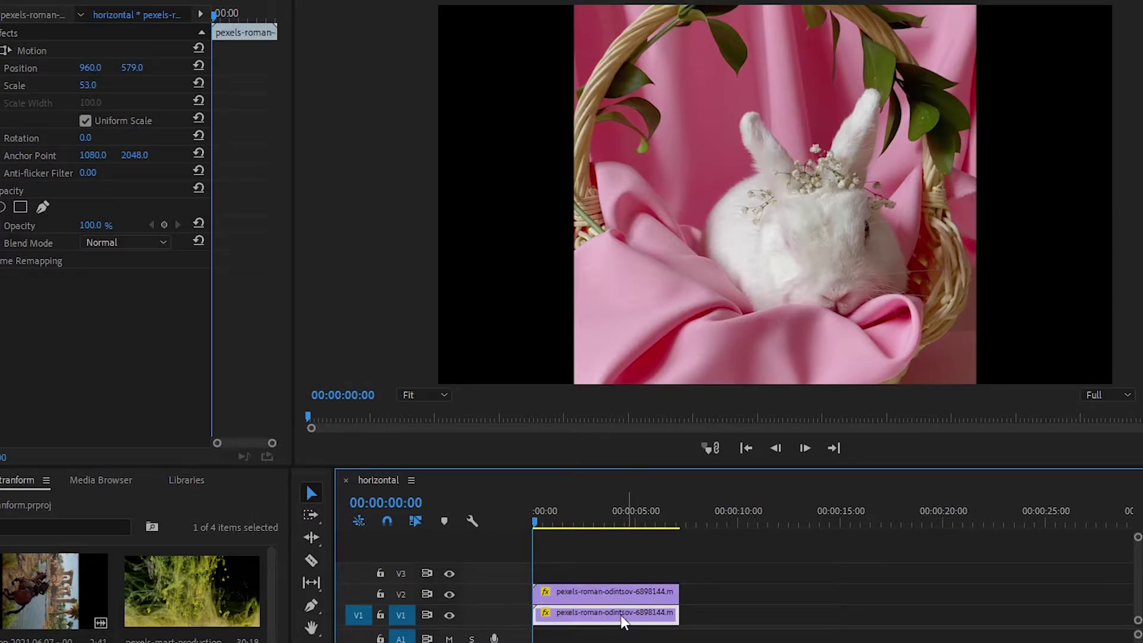
pyautogui.moveTo(88, 85); pyautogui.dragTo(130, 90)
pyautogui.click(87, 86)
pyautogui.write('94')
pyautogui.press('Return')
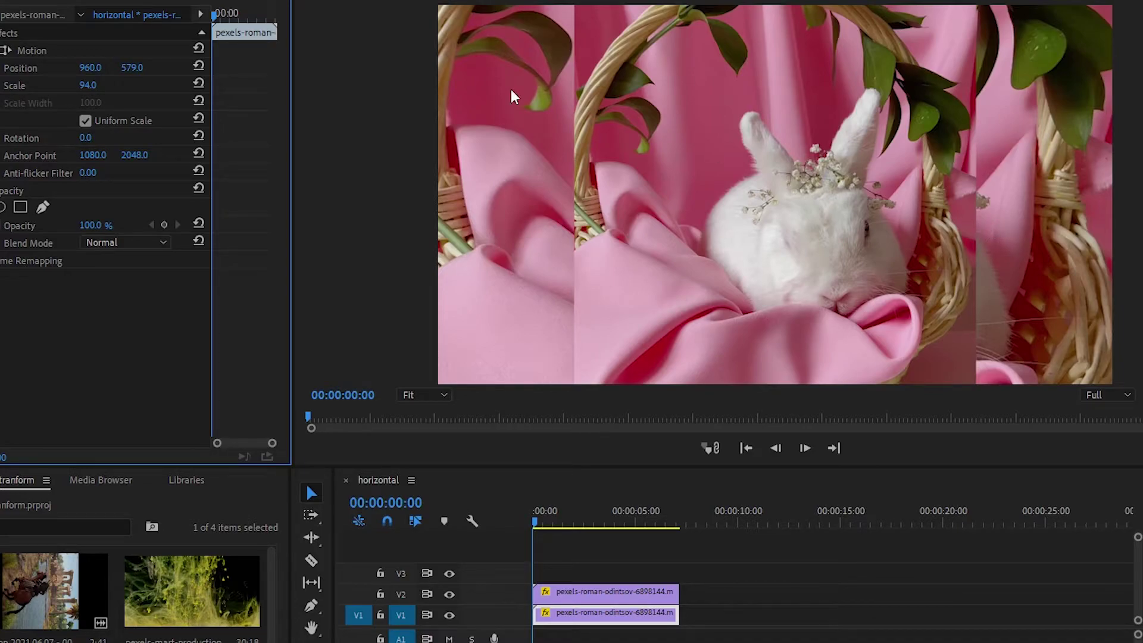
# Set the V2 clip to scale 48 and vertical position 522, and set the V1 clip's scale to 95.
pyautogui.click(568, 592)
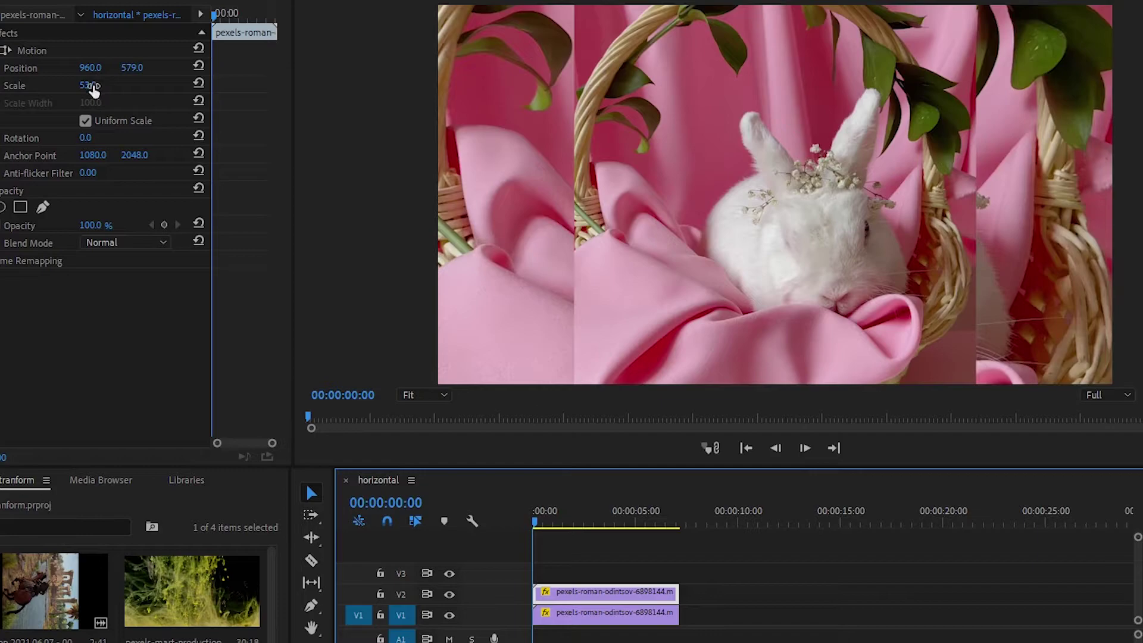
pyautogui.moveTo(93, 88)
pyautogui.mouseDown()
pyautogui.moveTo(119, 67)
pyautogui.moveTo(97, 67)
pyautogui.mouseUp()
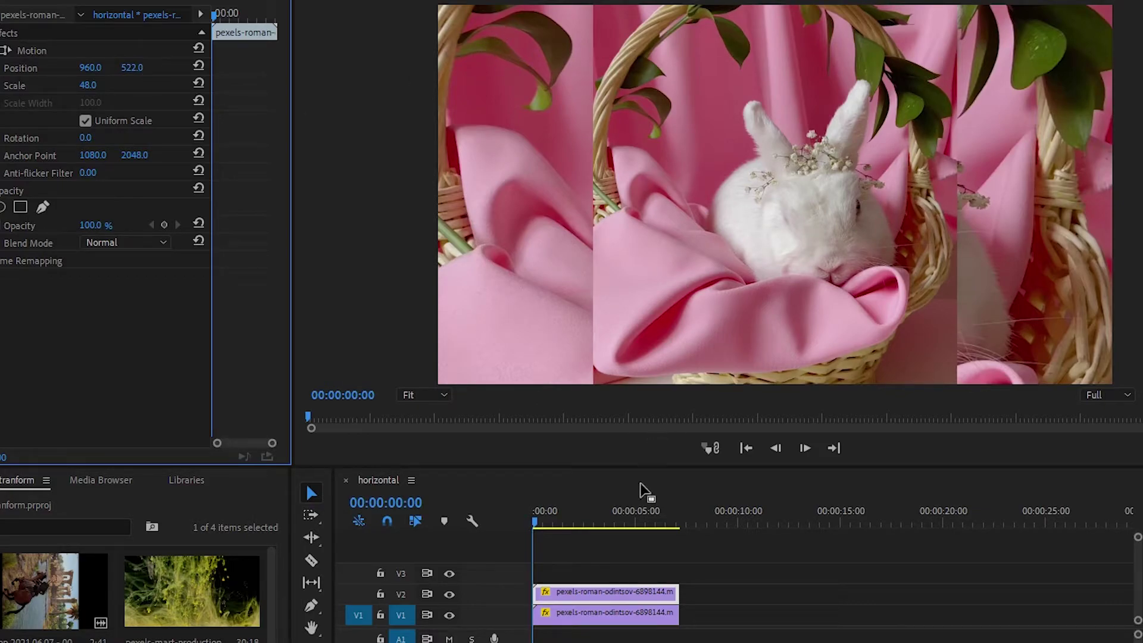
pyautogui.click(582, 619)
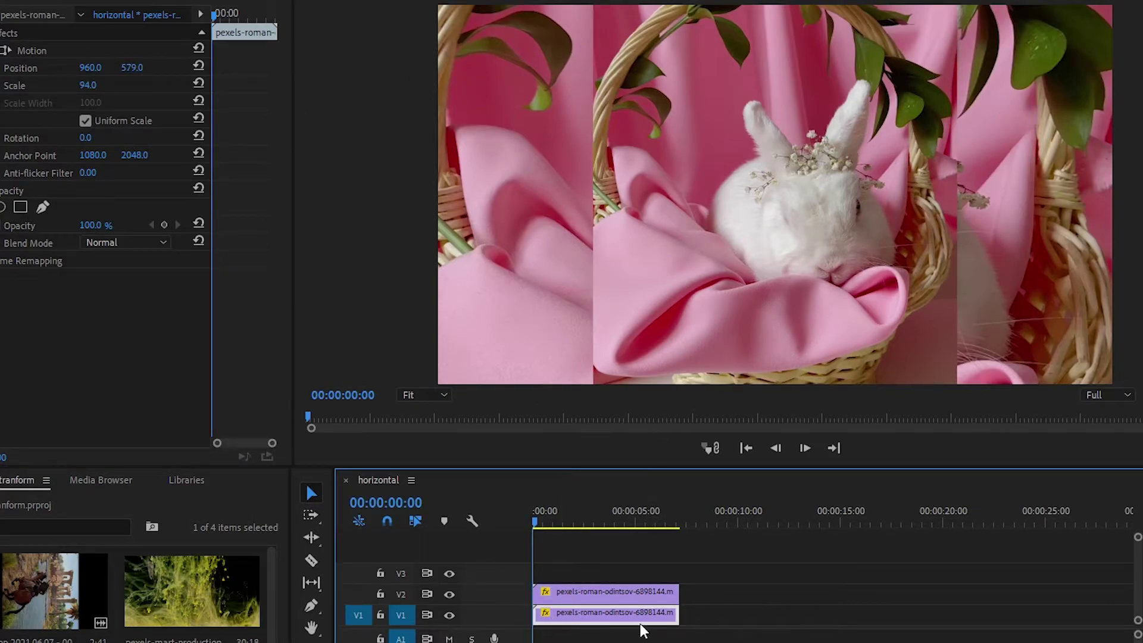
pyautogui.moveTo(89, 85); pyautogui.dragTo(125, 87)
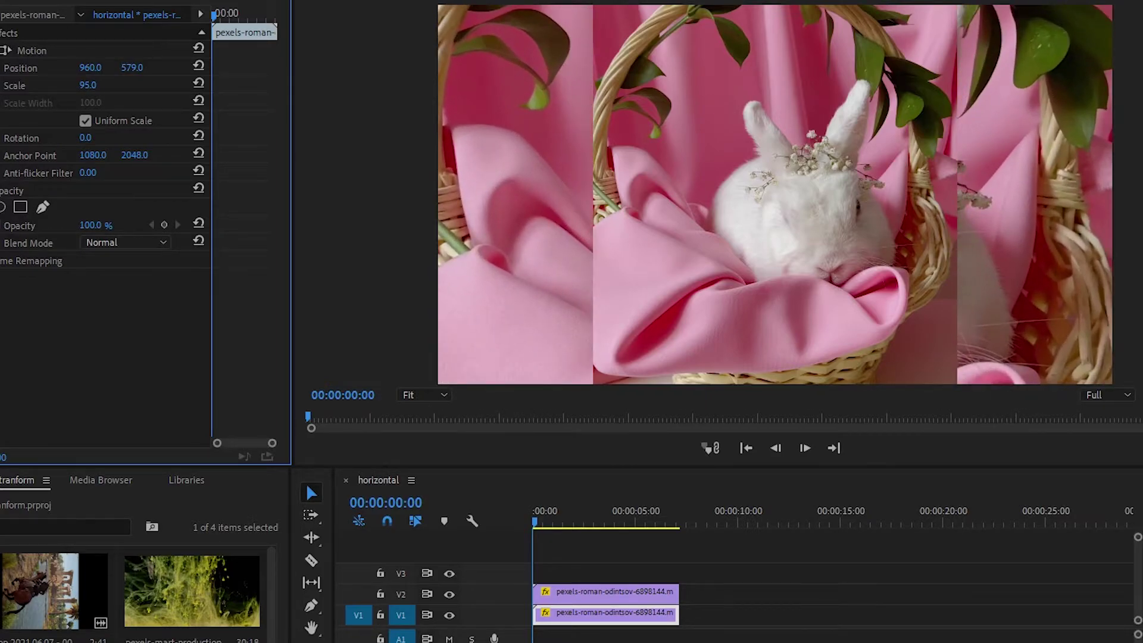
# Apply the Gaussian Blur effect from the Blur & Sharpen video effects to the V1 clip.
pyautogui.click(901, 207)
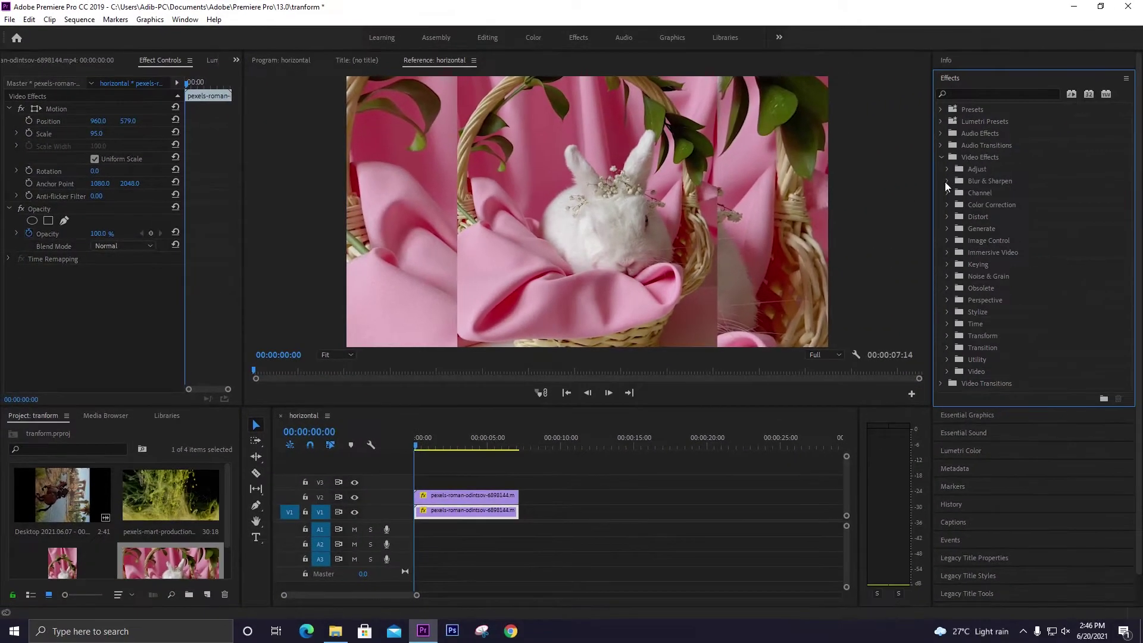
pyautogui.click(947, 181)
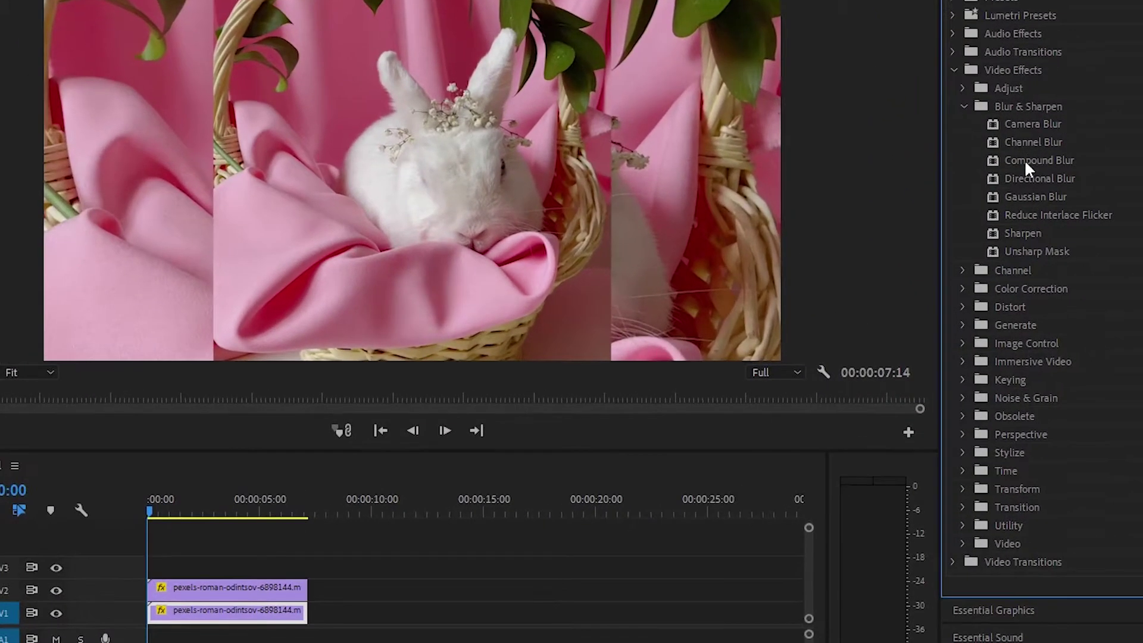
pyautogui.moveTo(1036, 198); pyautogui.dragTo(209, 612)
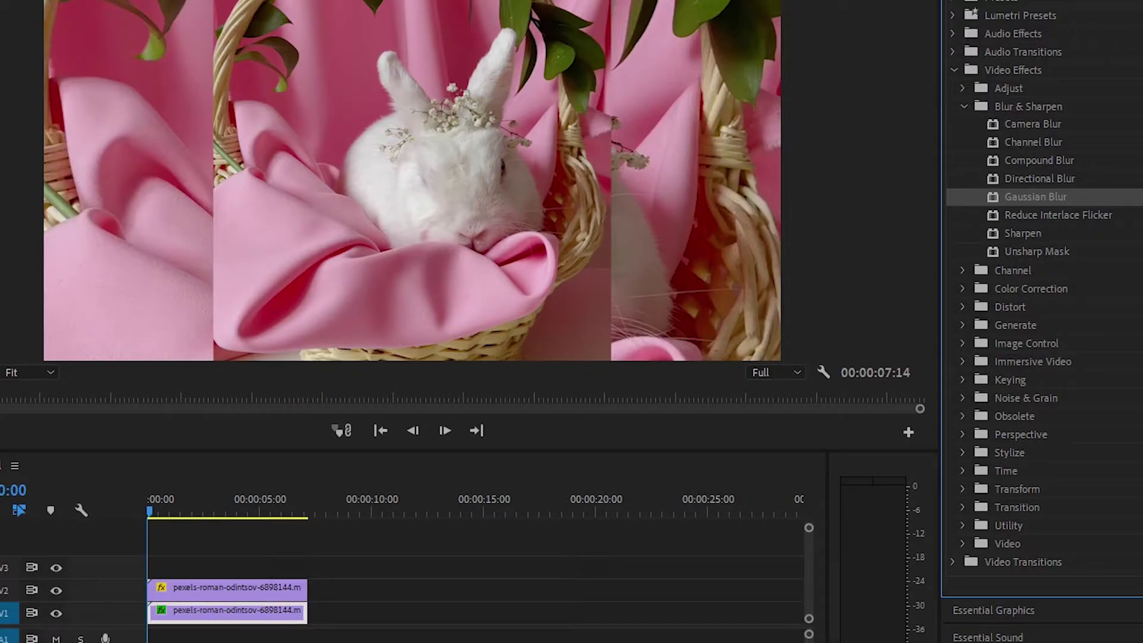
# Set the Gaussian Blur's Blurriness on the V1 clip to 109.
pyautogui.click(191, 588)
pyautogui.click(191, 615)
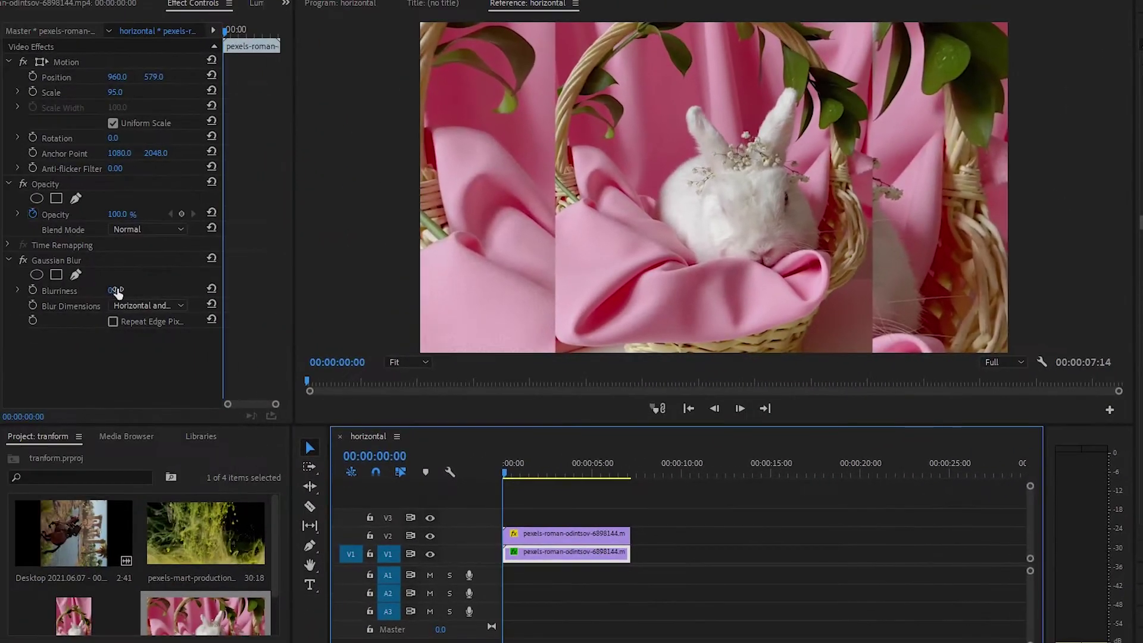
pyautogui.moveTo(118, 291); pyautogui.dragTo(185, 292)
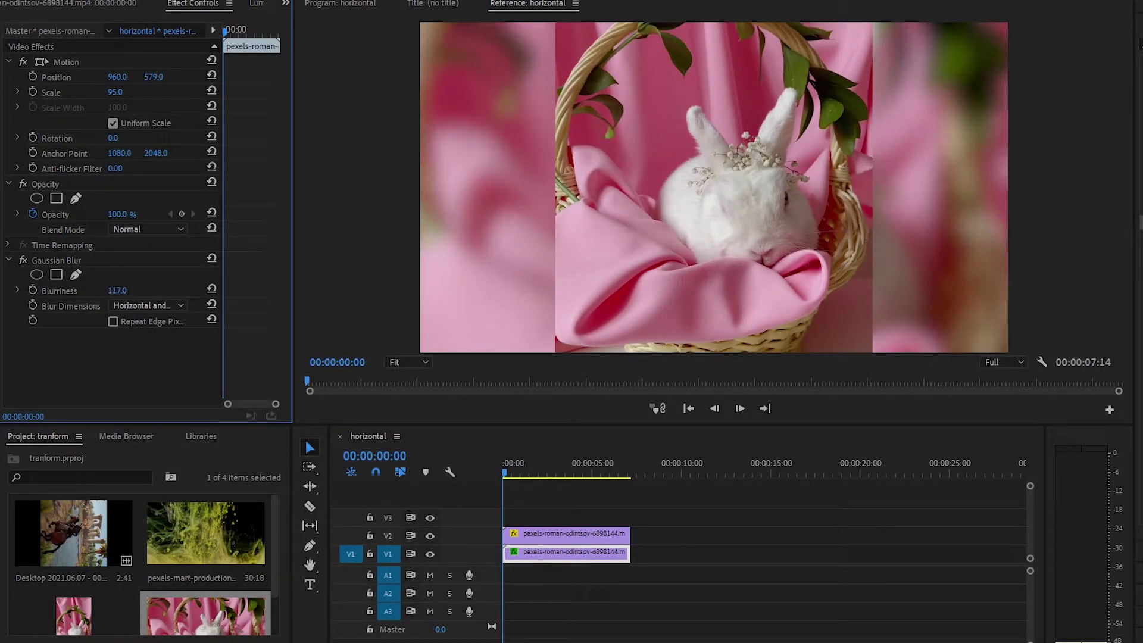
# Play the horizontal sequence from its start to review the sharp clip over its blurred background.
pyautogui.click(506, 472)
pyautogui.press('space')
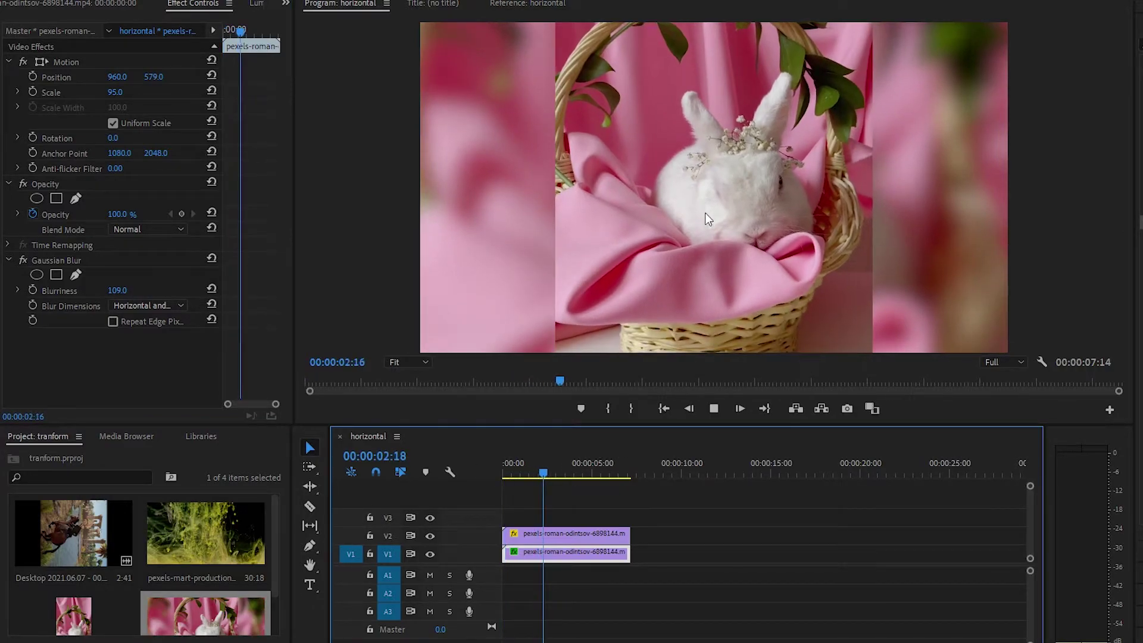
pyautogui.moveTo(614, 476); pyautogui.dragTo(540, 476)
# Delete both rabbit clips from the timeline and remove the horizontal sequence from the project.
pyautogui.moveTo(516, 426); pyautogui.dragTo(513, 311)
pyautogui.moveTo(595, 538); pyautogui.dragTo(556, 476)
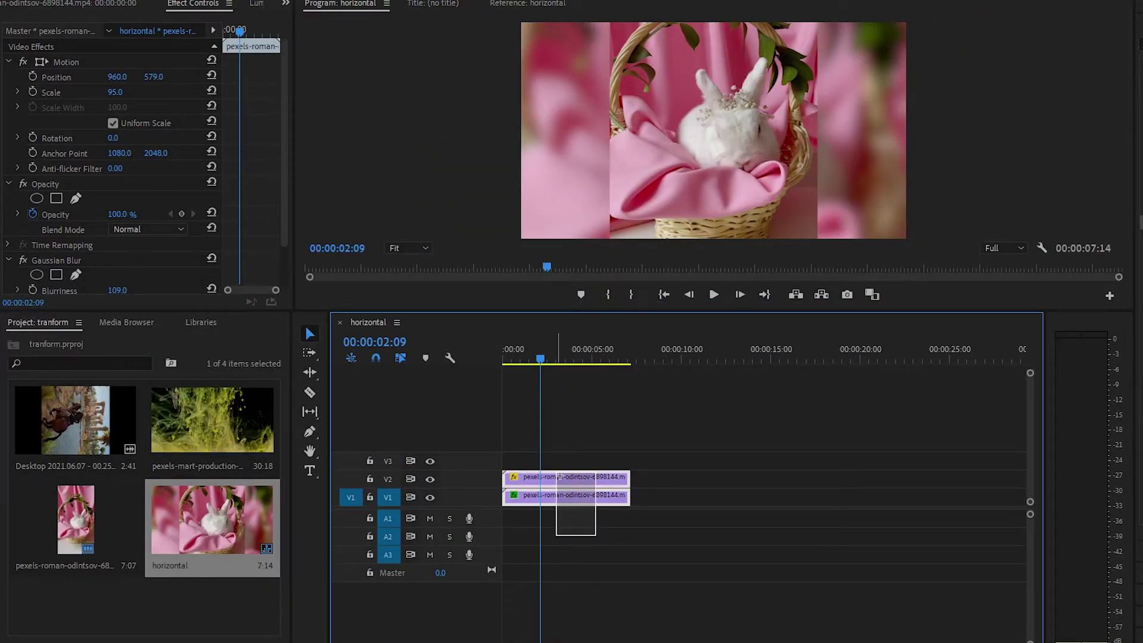
pyautogui.press('Delete')
pyautogui.click(209, 522)
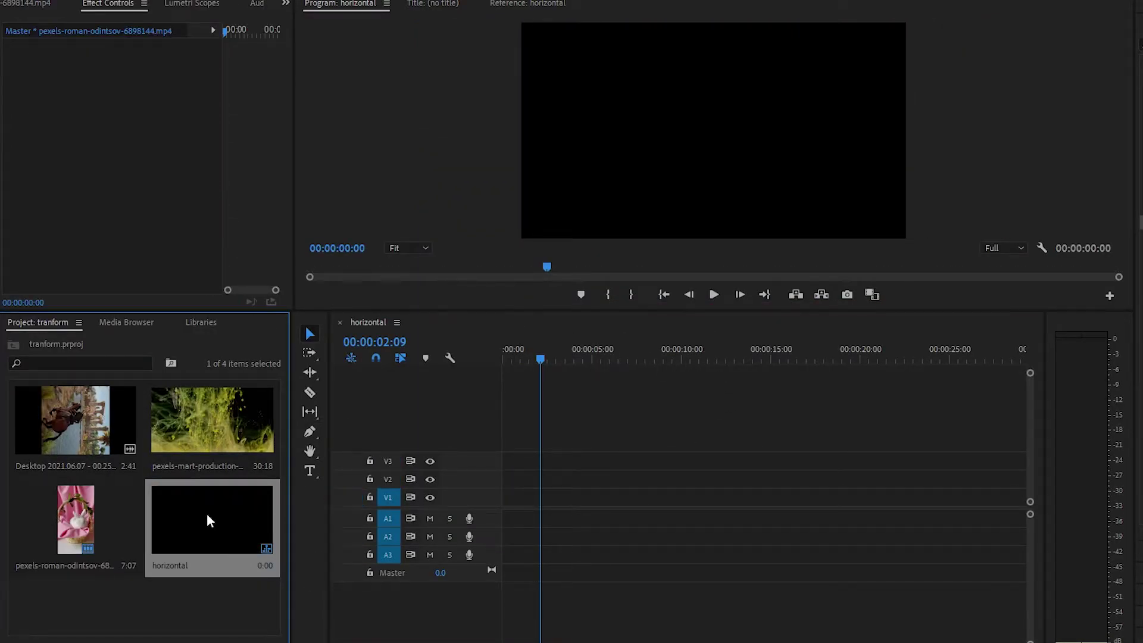
pyautogui.press('Delete')
pyautogui.click(218, 543)
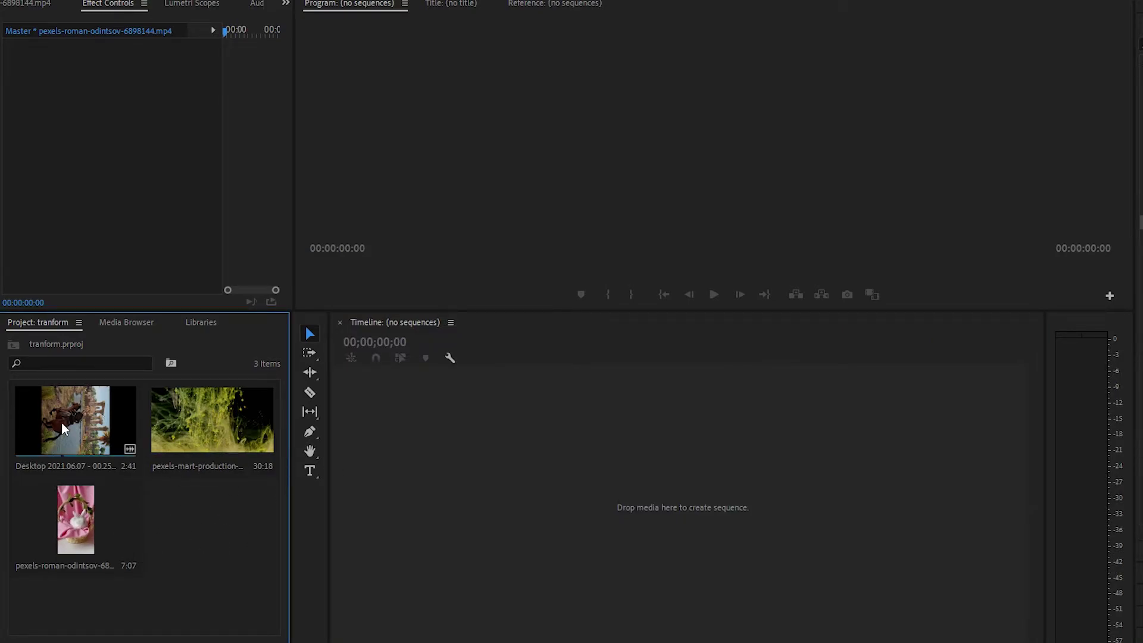
# Create a sequence from the sideways horse-riding clip and enlarge its timeline view and preview area.
pyautogui.moveTo(62, 421); pyautogui.dragTo(500, 497)
pyautogui.moveTo(566, 311); pyautogui.dragTo(548, 342)
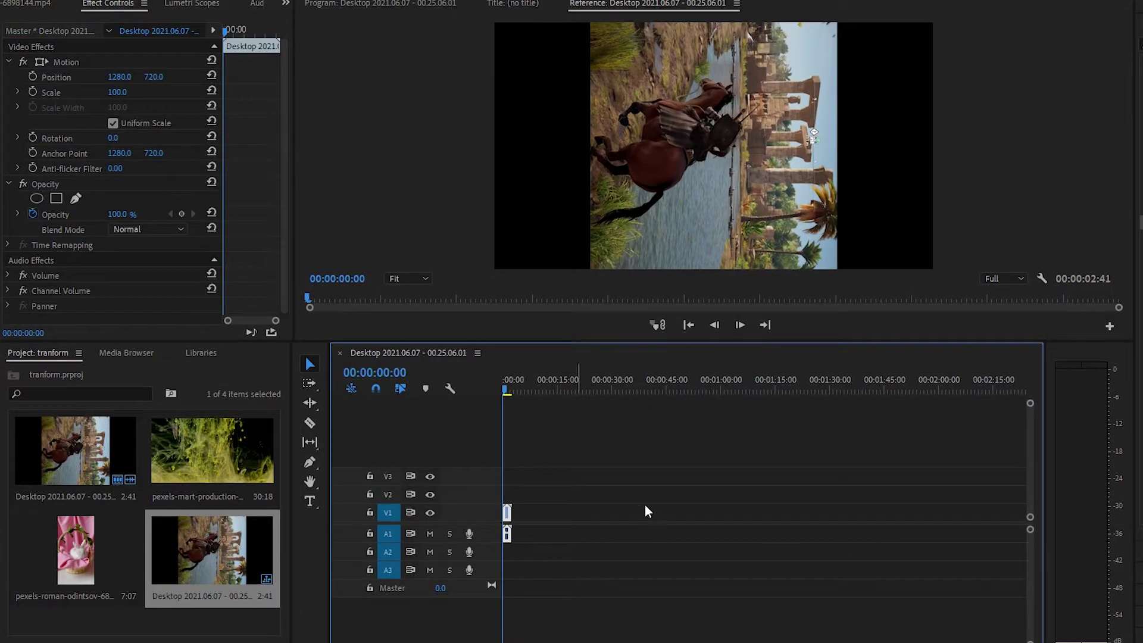
pyautogui.press('=')
pyautogui.press('=')
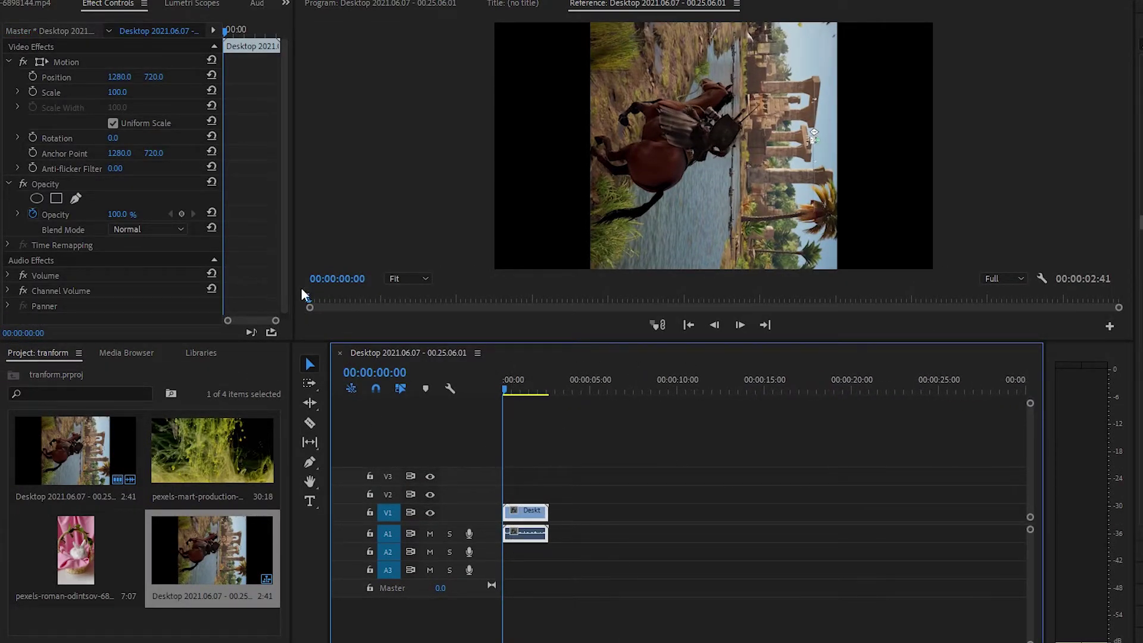
pyautogui.moveTo(301, 284); pyautogui.dragTo(265, 285)
pyautogui.moveTo(332, 379); pyautogui.dragTo(265, 357)
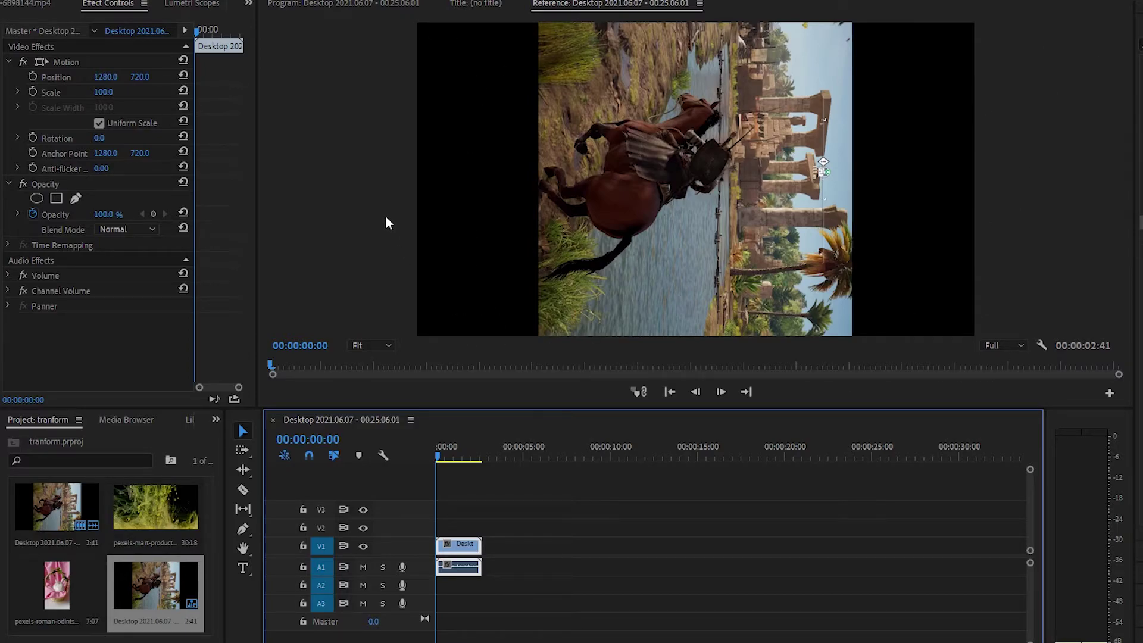
# Delete the horse-riding clip from the timeline and remove its sequence from the project.
pyautogui.click(510, 545)
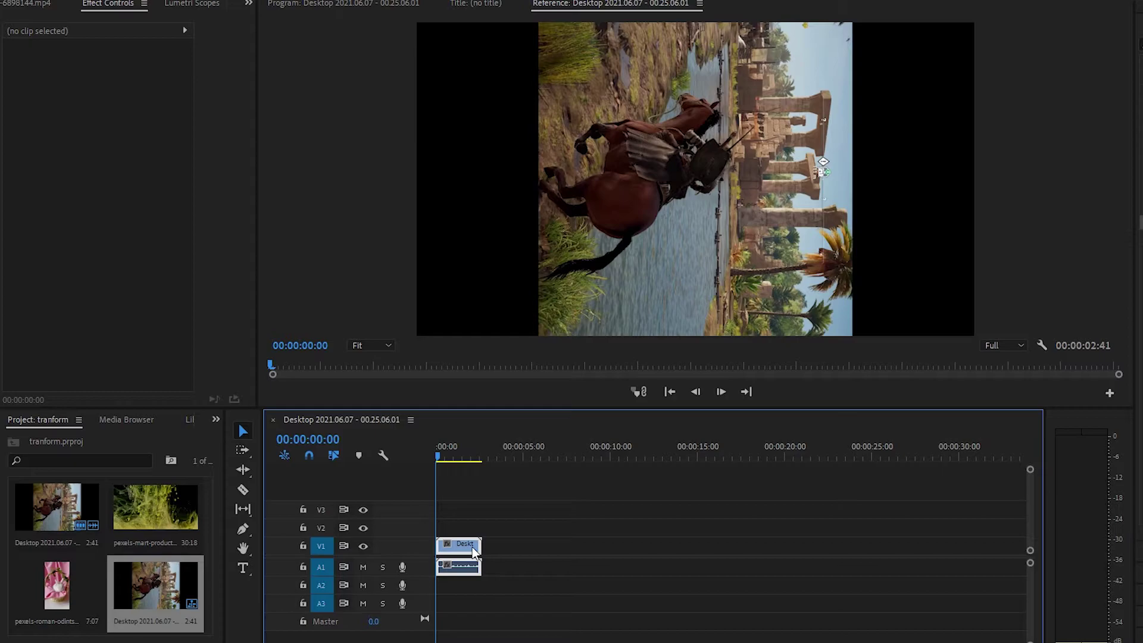
pyautogui.press('Delete')
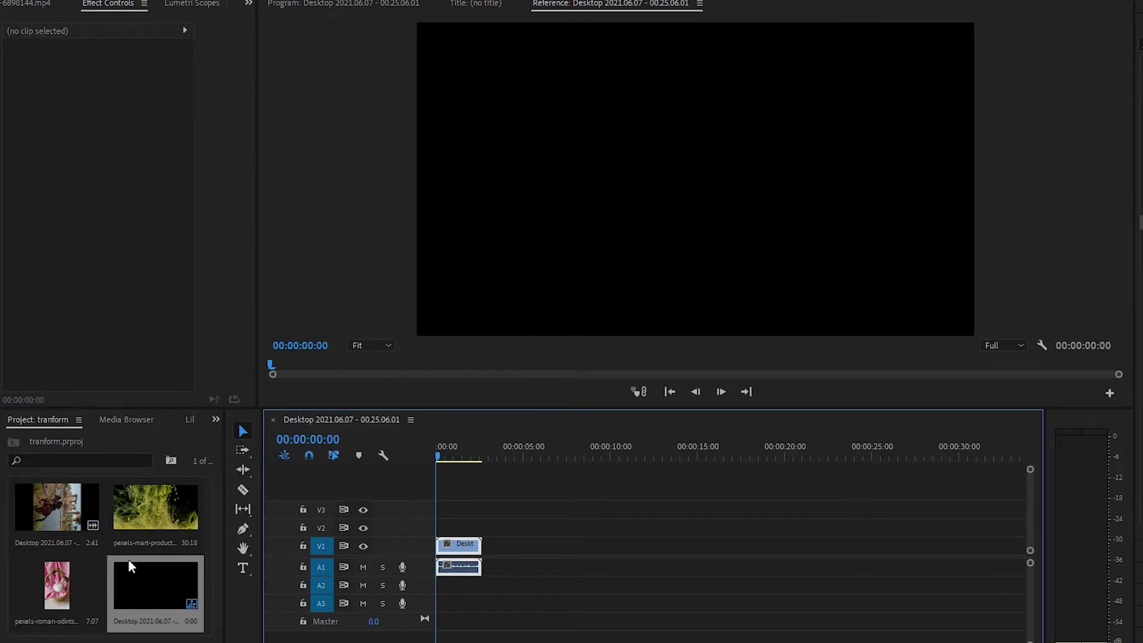
pyautogui.click(164, 603)
pyautogui.press('Delete')
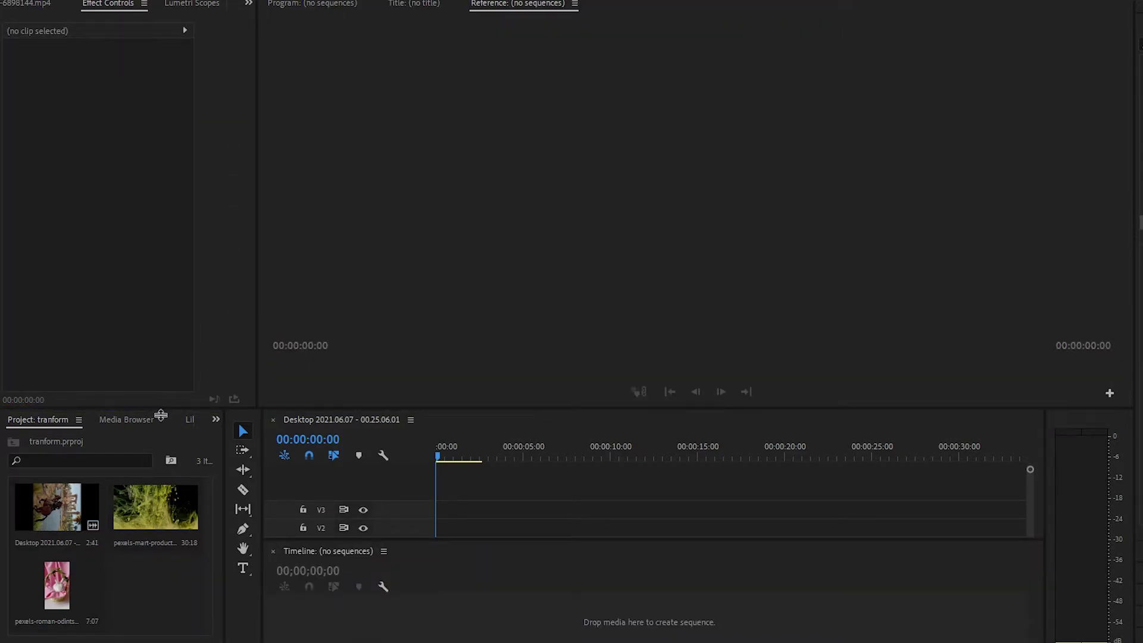
# Create a new sequence from the horse-riding Desktop 2021.06.07 clip.
pyautogui.click(43, 393)
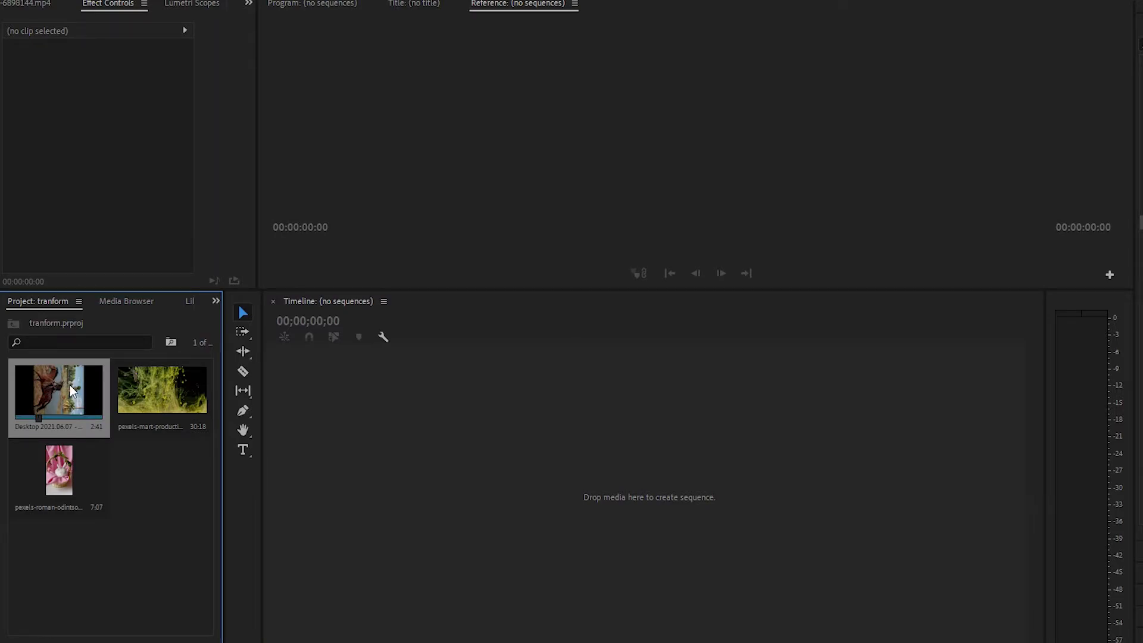
pyautogui.rightClick(67, 385)
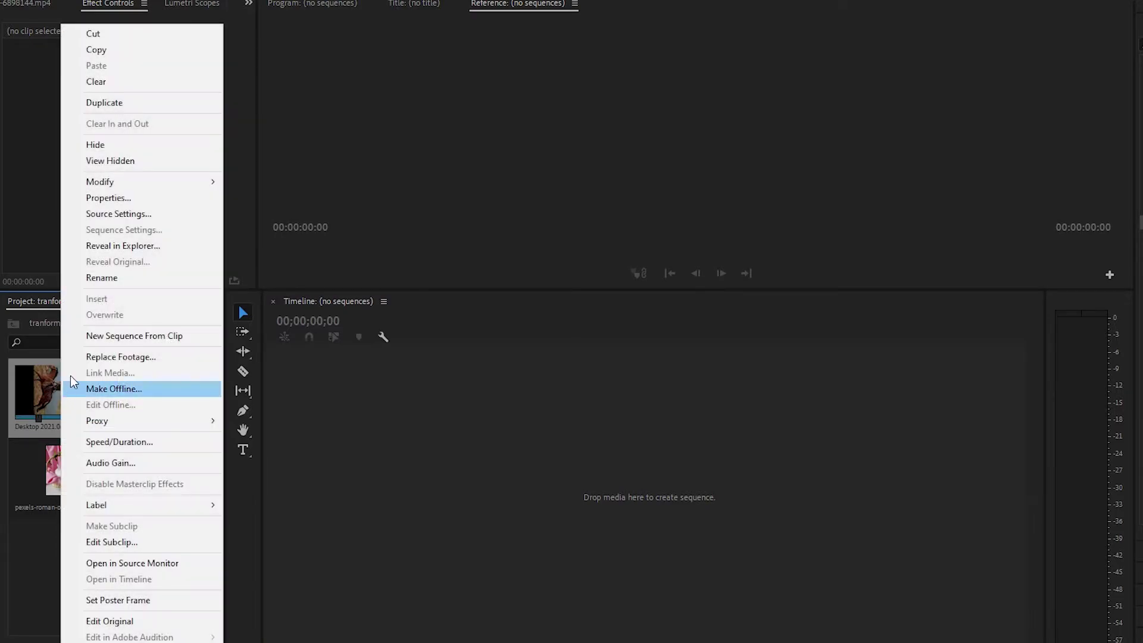
pyautogui.click(147, 337)
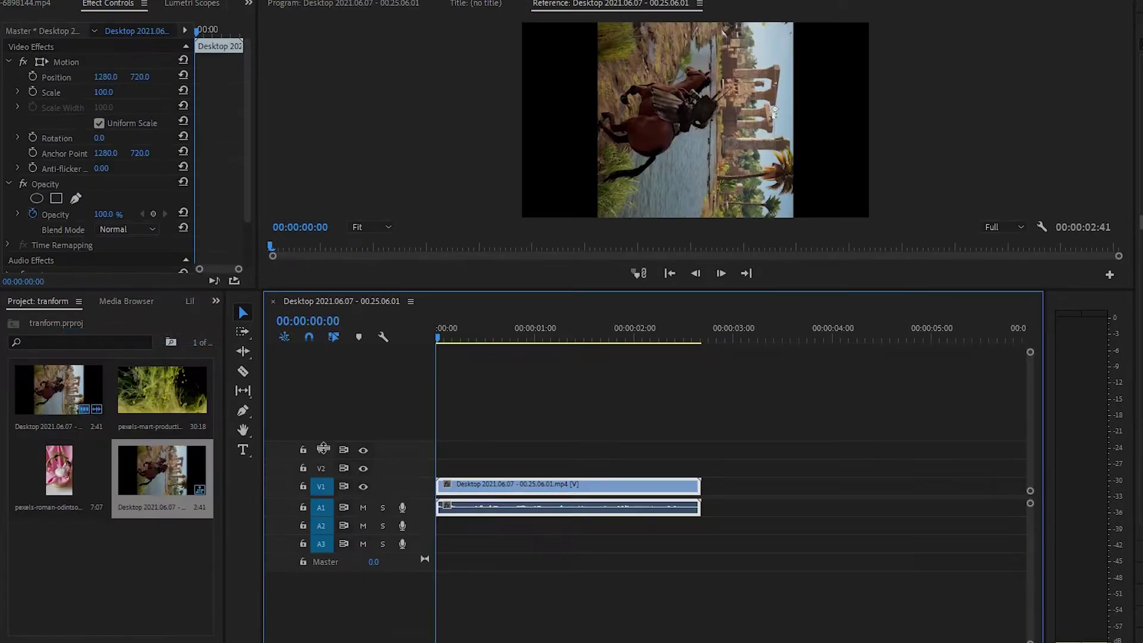
# Rename the horse-riding clip's new sequence as perfect.
pyautogui.rightClick(141, 480)
pyautogui.click(179, 277)
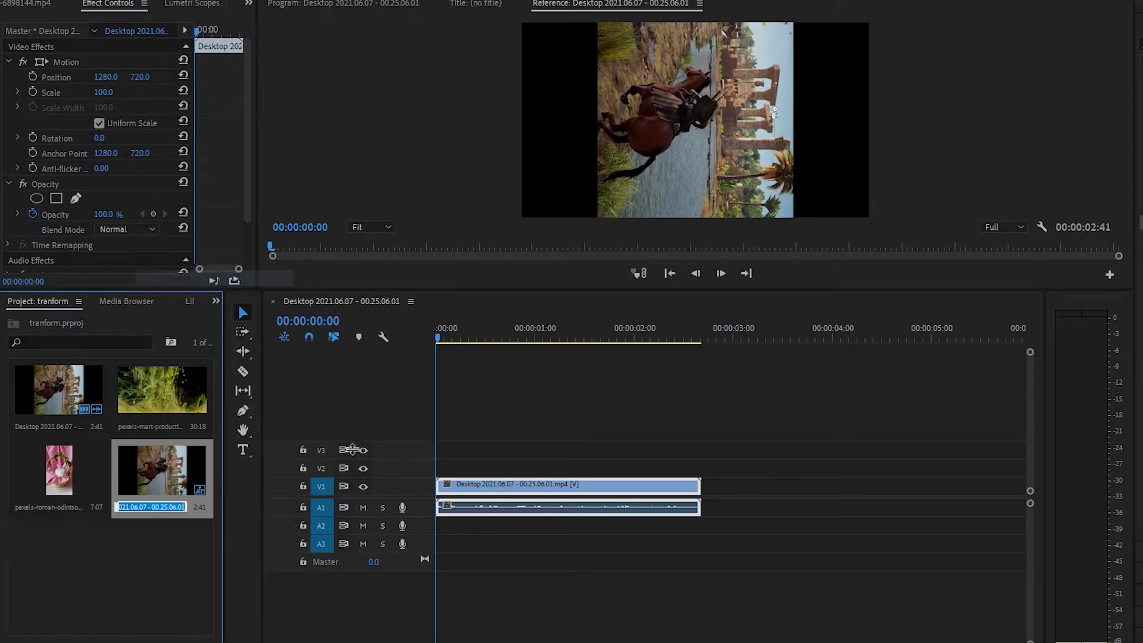
pyautogui.write('perfect')
pyautogui.press('Tab')
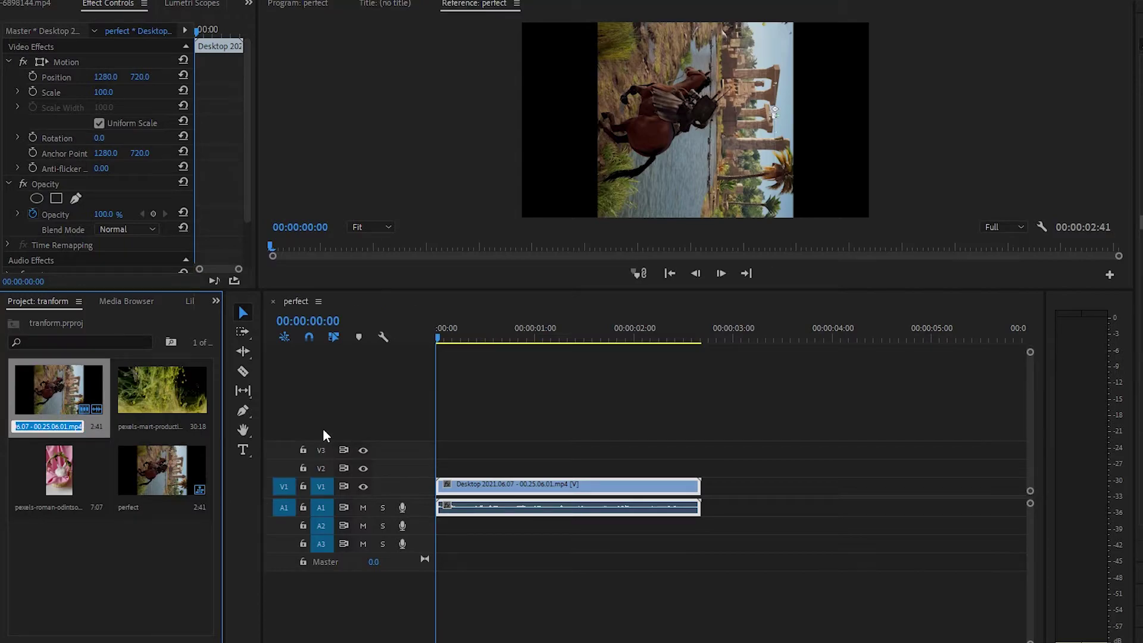
# Bring the perfect sequence into the program monitor and enlarge the preview area above the timeline.
pyautogui.click(117, 563)
pyautogui.click(148, 485)
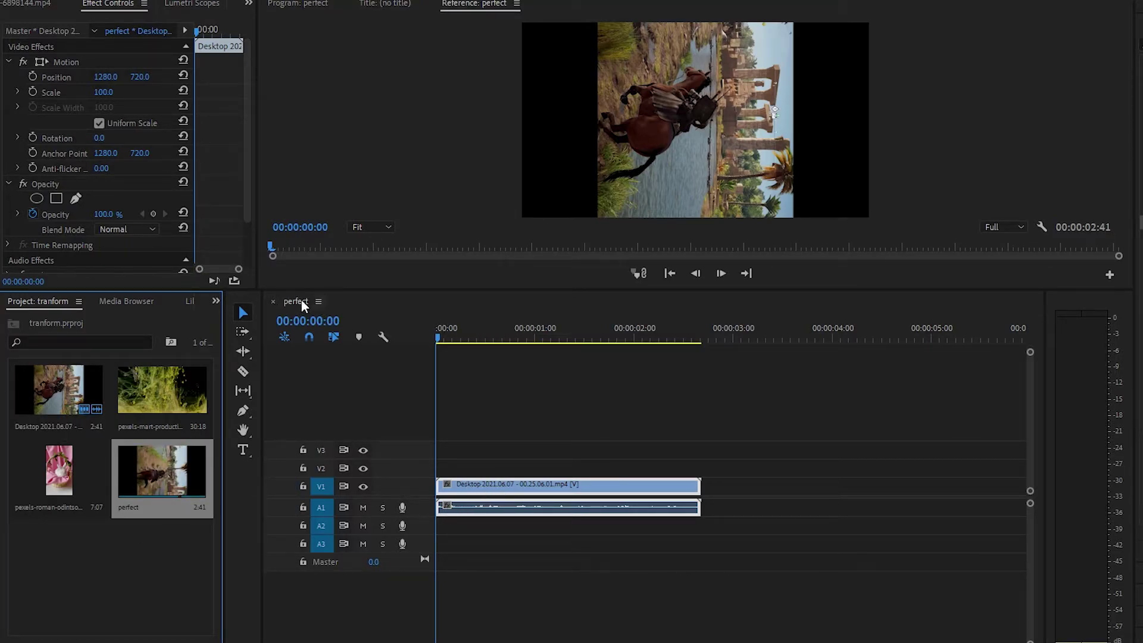
pyautogui.click(442, 337)
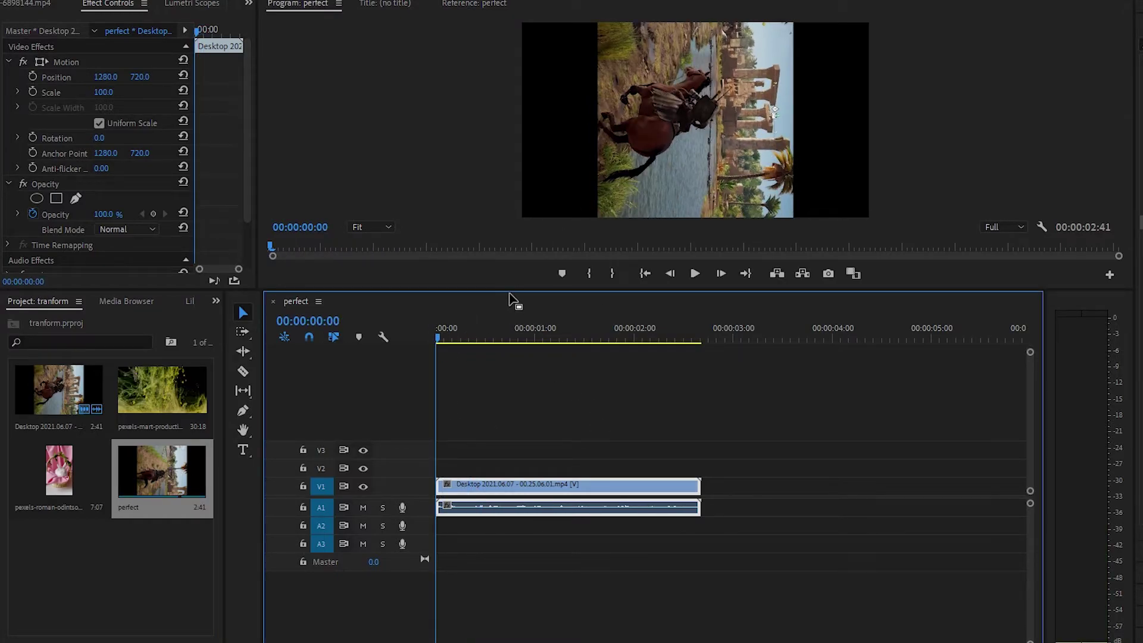
pyautogui.moveTo(513, 292); pyautogui.dragTo(514, 420)
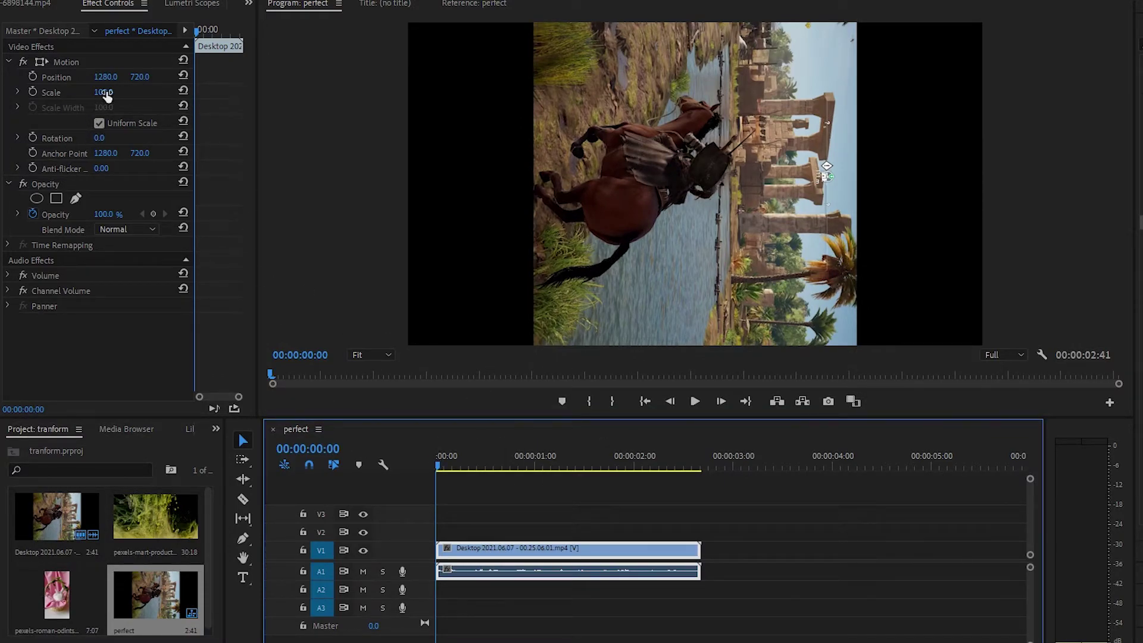
# Scale the sideways horse-riding clip to 106 and try rotations of 90° and 180°.
pyautogui.moveTo(110, 94)
pyautogui.mouseDown()
pyautogui.moveTo(70, 94)
pyautogui.moveTo(127, 94)
pyautogui.moveTo(113, 94)
pyautogui.mouseUp()
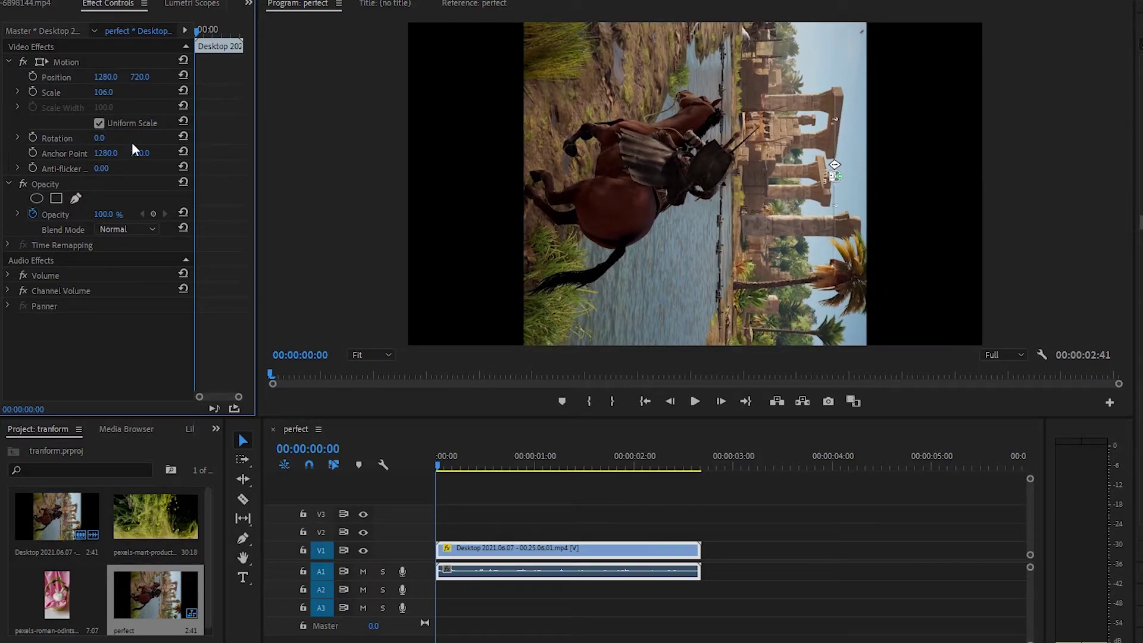
pyautogui.click(100, 137)
pyautogui.write('90')
pyautogui.press('Return')
pyautogui.click(121, 138)
pyautogui.write('180')
pyautogui.press('Return')
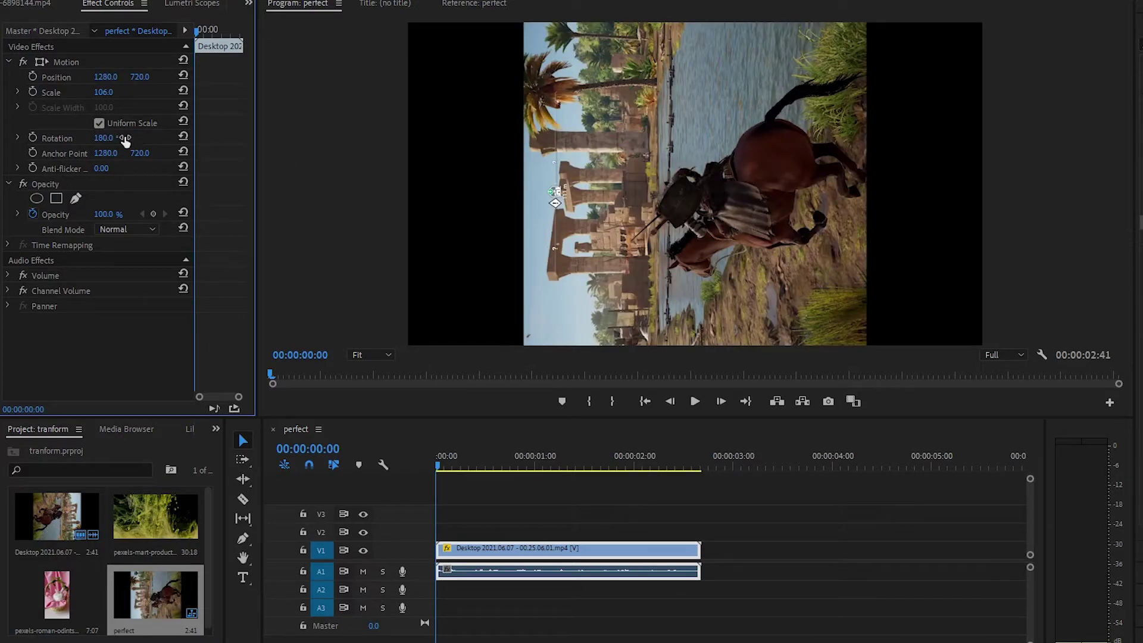
# Set the horse-riding clip's rotation to 270° so the picture stands upright.
pyautogui.click(122, 140)
pyautogui.write('27')
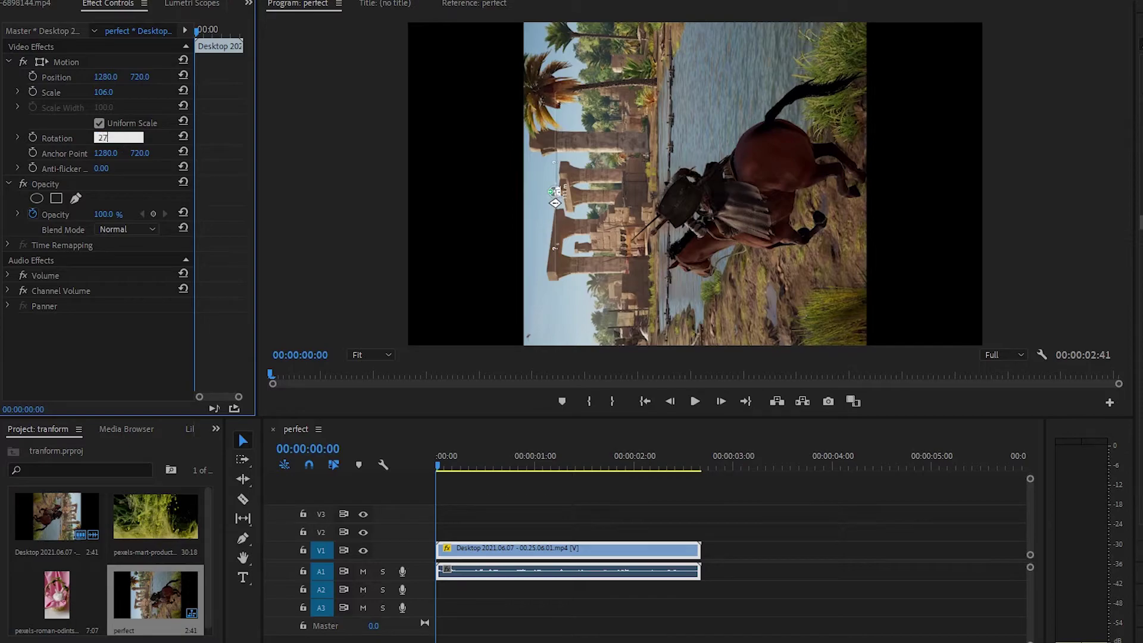
pyautogui.write('0')
pyautogui.press('Return')
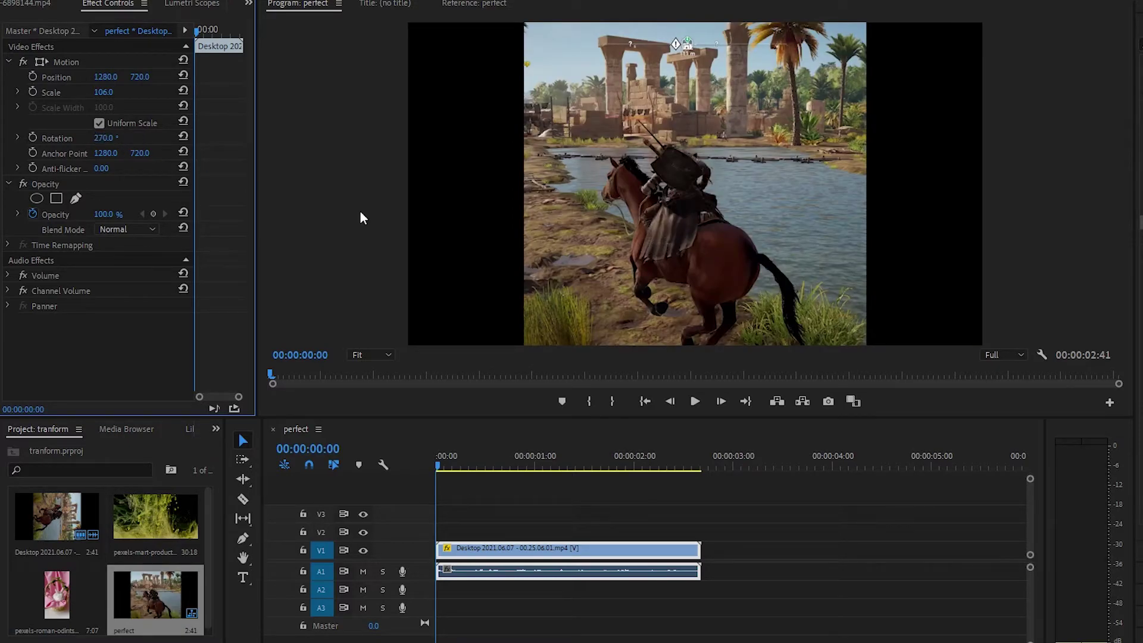
# Try a rotation of -90° on the horse-riding clip and set it back to 270°.
pyautogui.click(107, 139)
pyautogui.write('-90')
pyautogui.press('Return')
pyautogui.click(119, 138)
pyautogui.write('270')
pyautogui.press('Return')
# Enlarge the horse-riding clip to a scale of 118 with its vertical position at 726.
pyautogui.moveTo(104, 91)
pyautogui.mouseDown()
pyautogui.moveTo(143, 76)
pyautogui.moveTo(108, 93)
pyautogui.mouseUp()
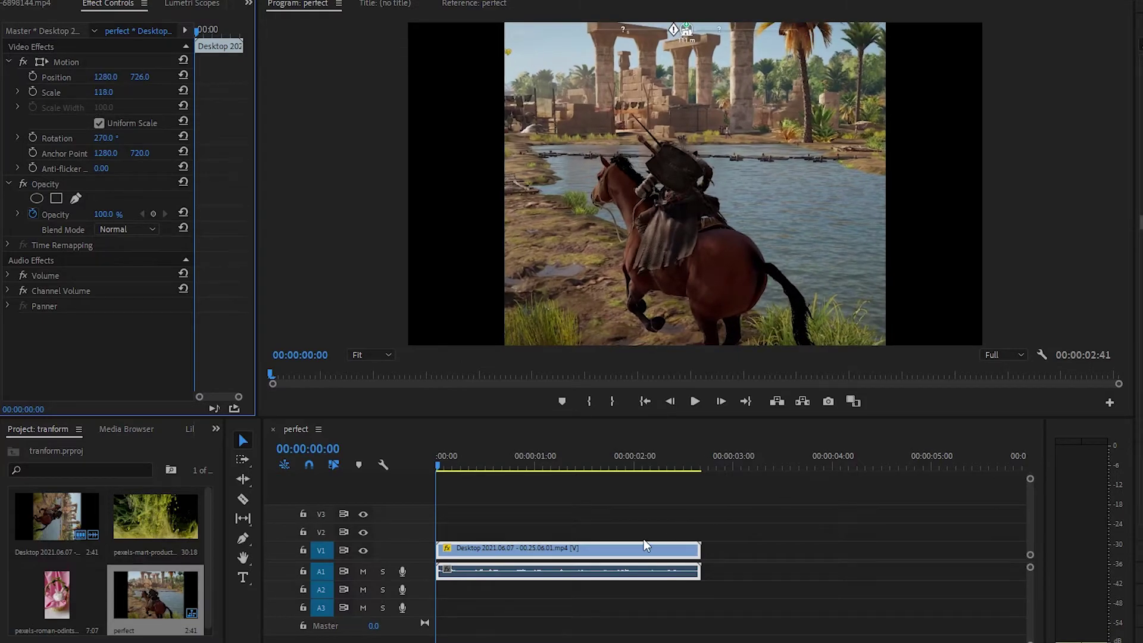
pyautogui.click(628, 505)
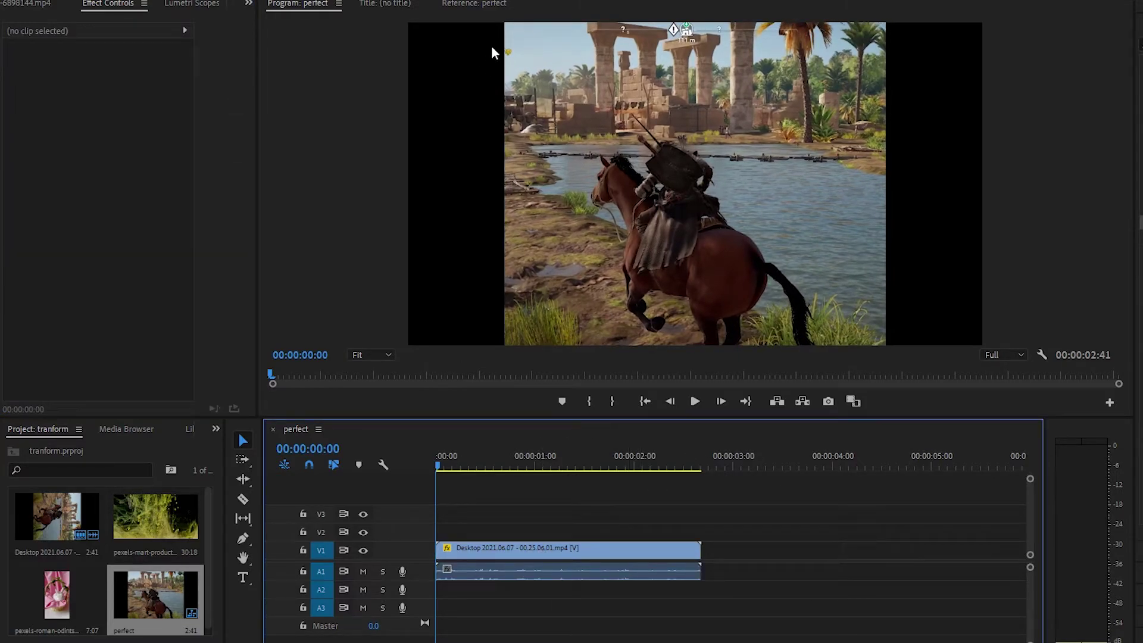
pyautogui.click(517, 562)
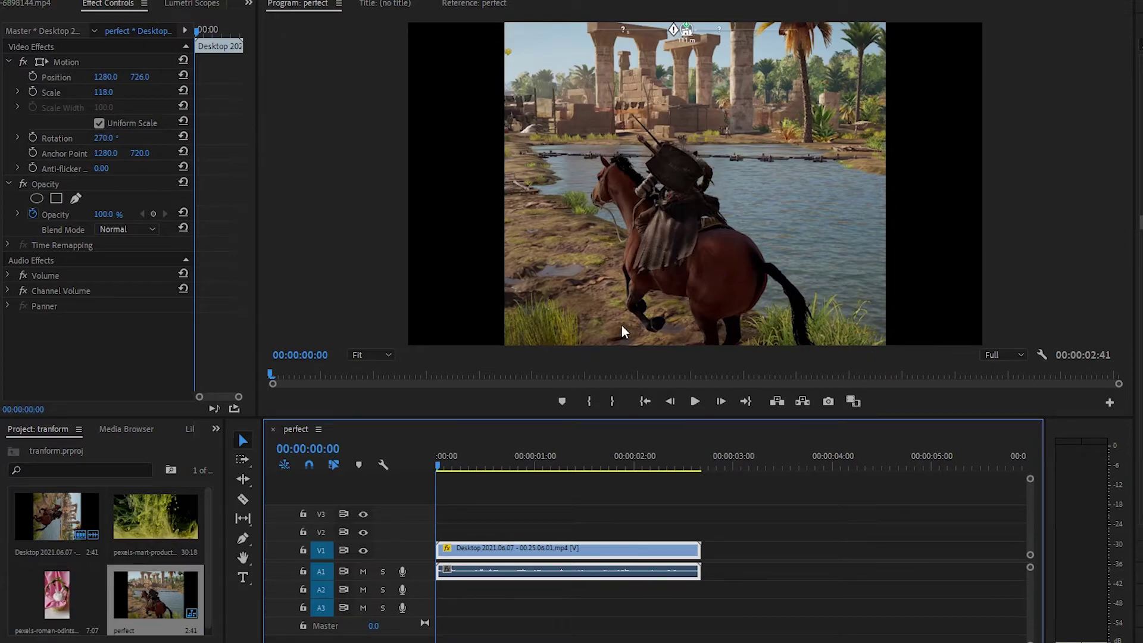
# Duplicate the horse-riding clip's video onto track V2, directly above the original on V1.
pyautogui.click(522, 593)
pyautogui.click(500, 554)
pyautogui.moveTo(496, 551); pyautogui.dragTo(505, 535)
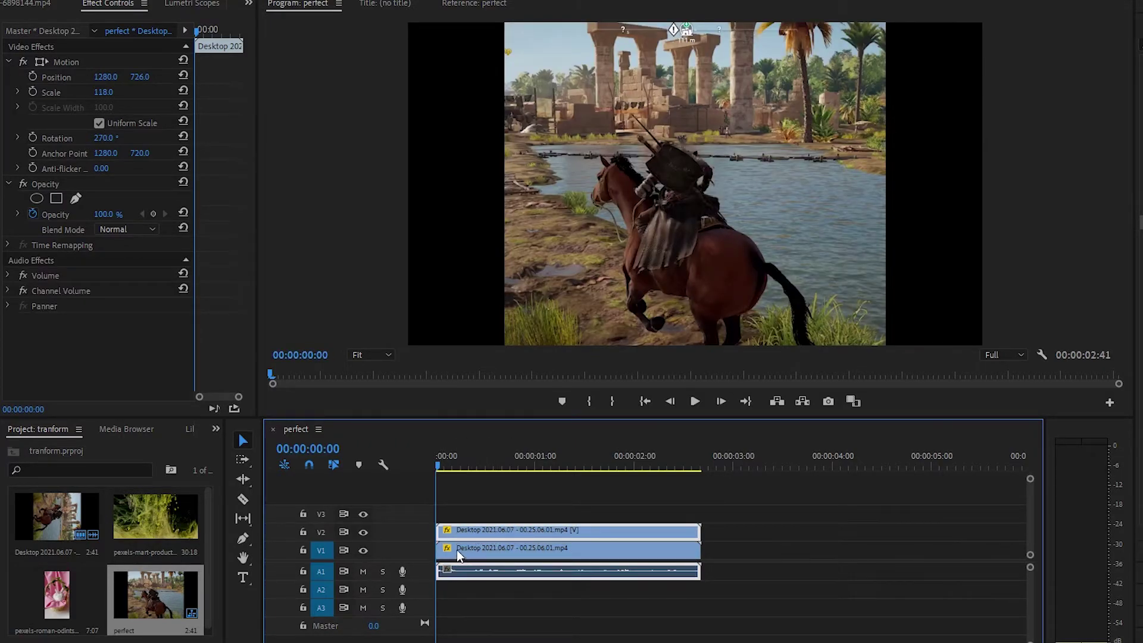
pyautogui.click(512, 549)
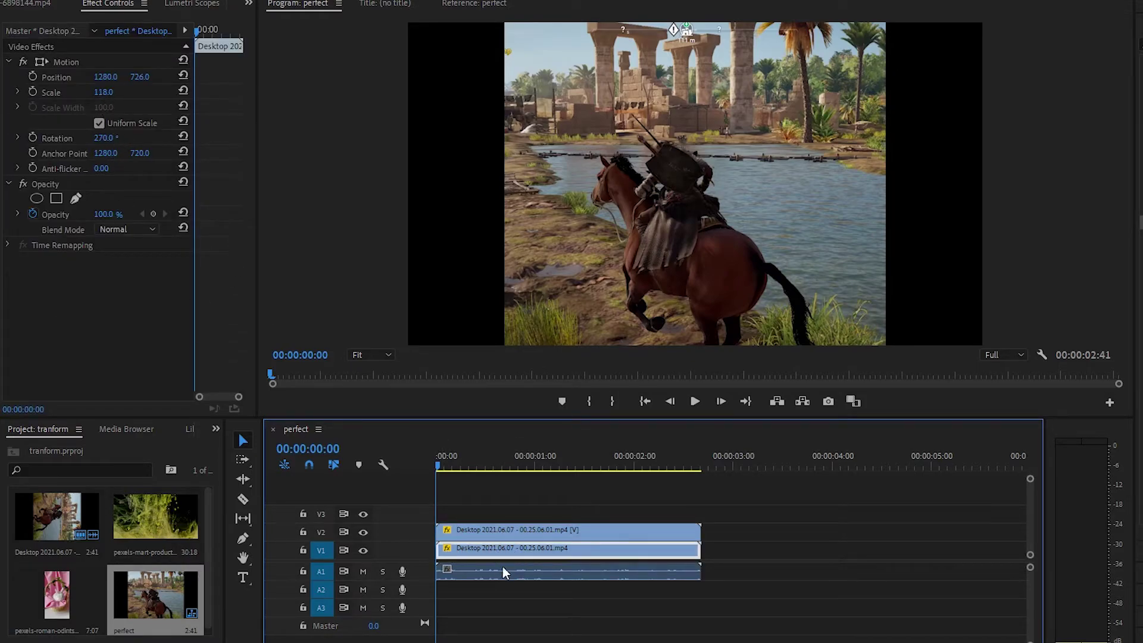
pyautogui.click(513, 518)
pyautogui.click(505, 532)
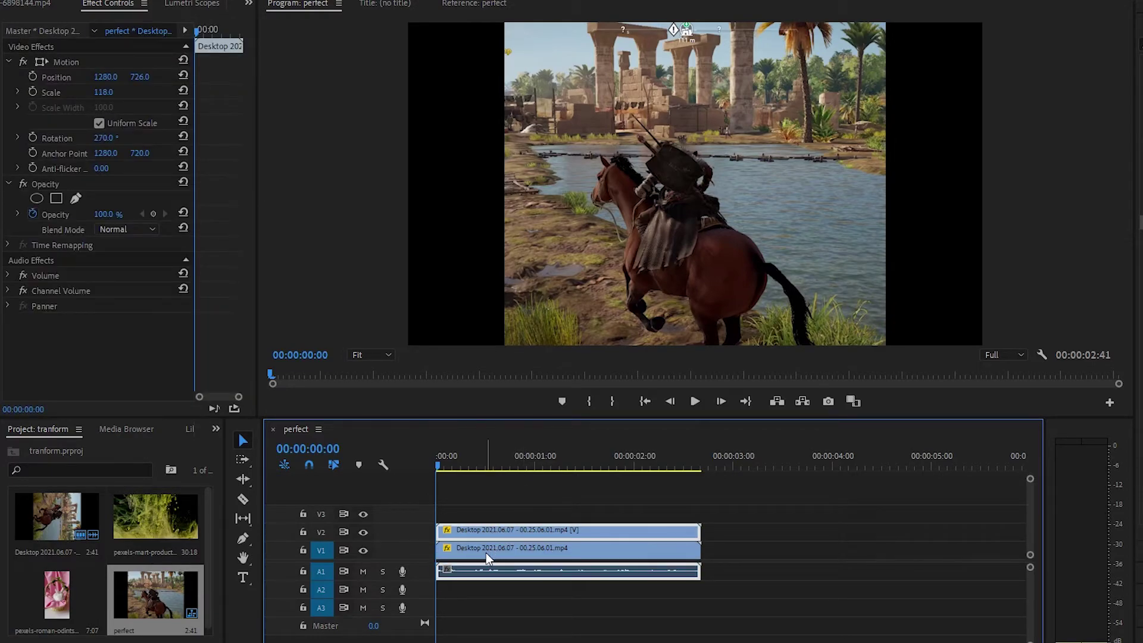
# Scale the background copy on V1 to 188 and apply a Gaussian Blur with a blurriness of 59.
pyautogui.click(486, 552)
pyautogui.moveTo(103, 93); pyautogui.dragTo(118, 98)
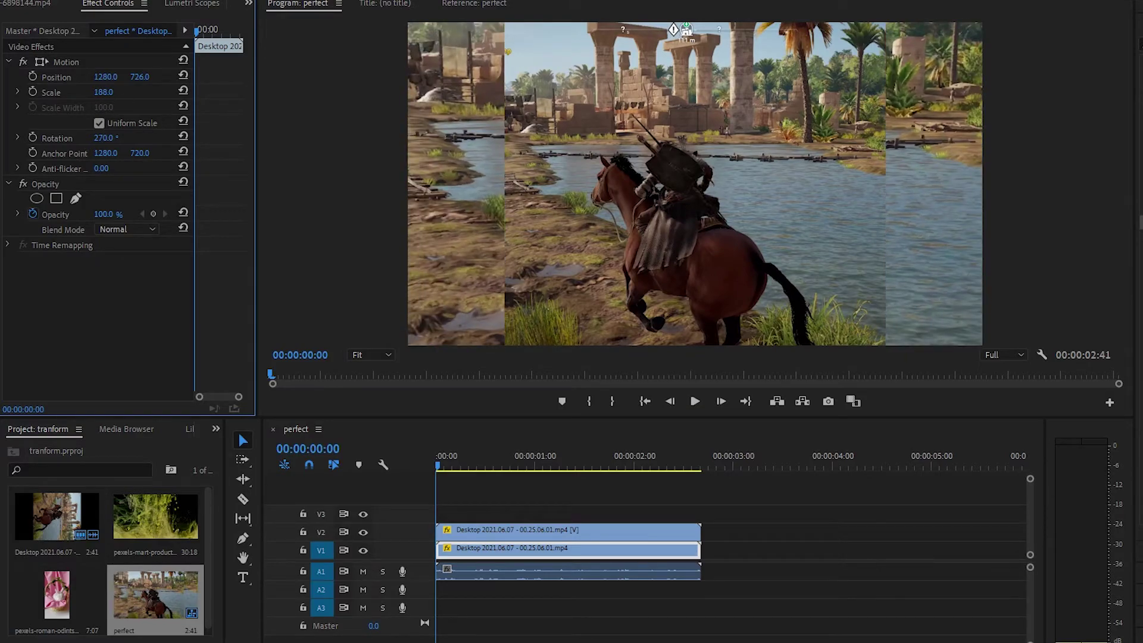
pyautogui.moveTo(981, 222); pyautogui.dragTo(543, 556)
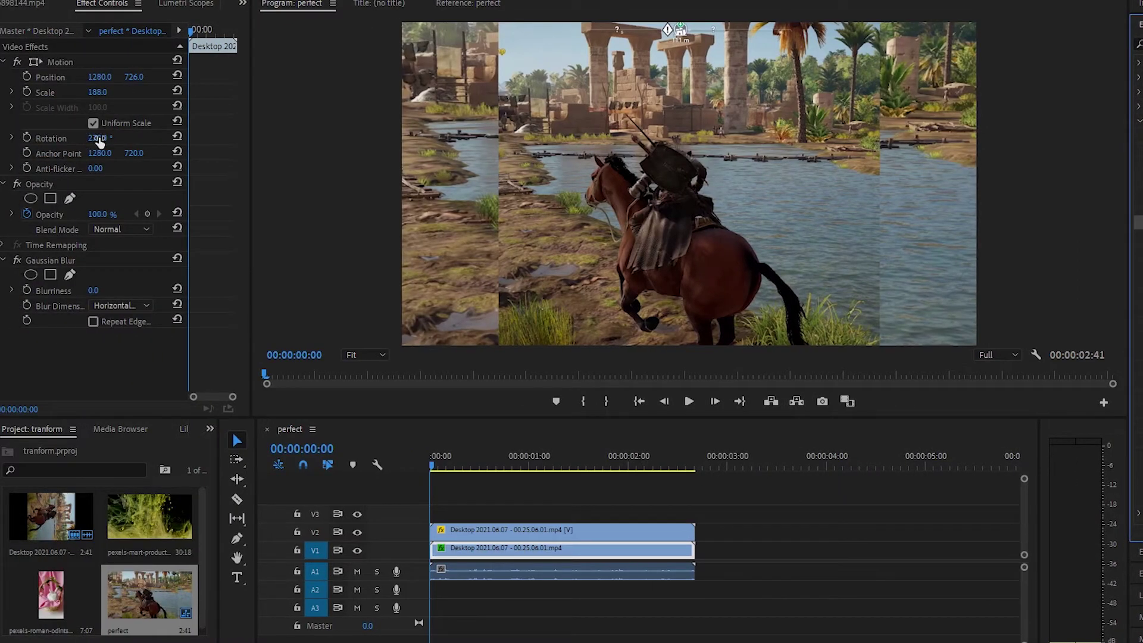
pyautogui.moveTo(98, 292); pyautogui.dragTo(115, 291)
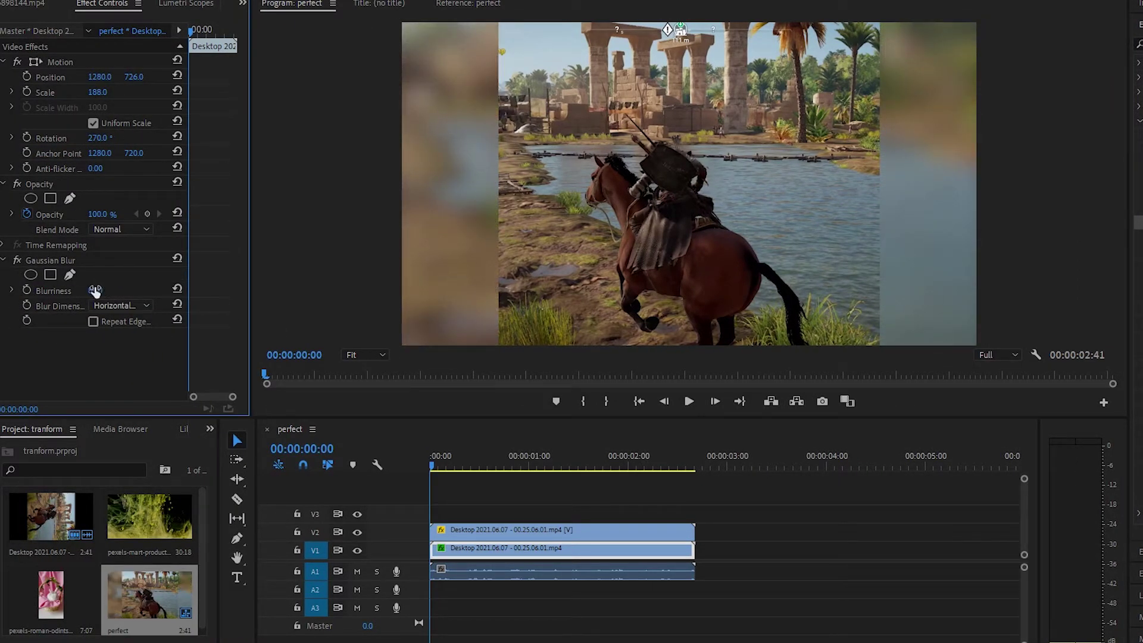
pyautogui.moveTo(107, 292); pyautogui.dragTo(98, 292)
# Play the perfect sequence from the start to review the upright clip over its blurred background.
pyautogui.press('space')
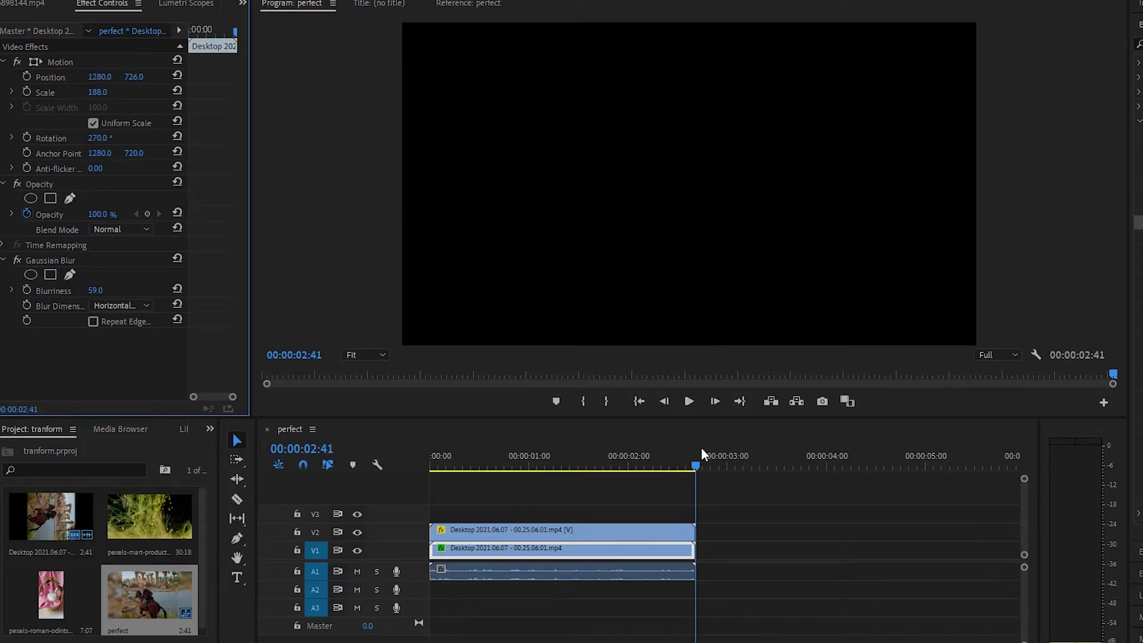
pyautogui.click(625, 433)
pyautogui.press('space')
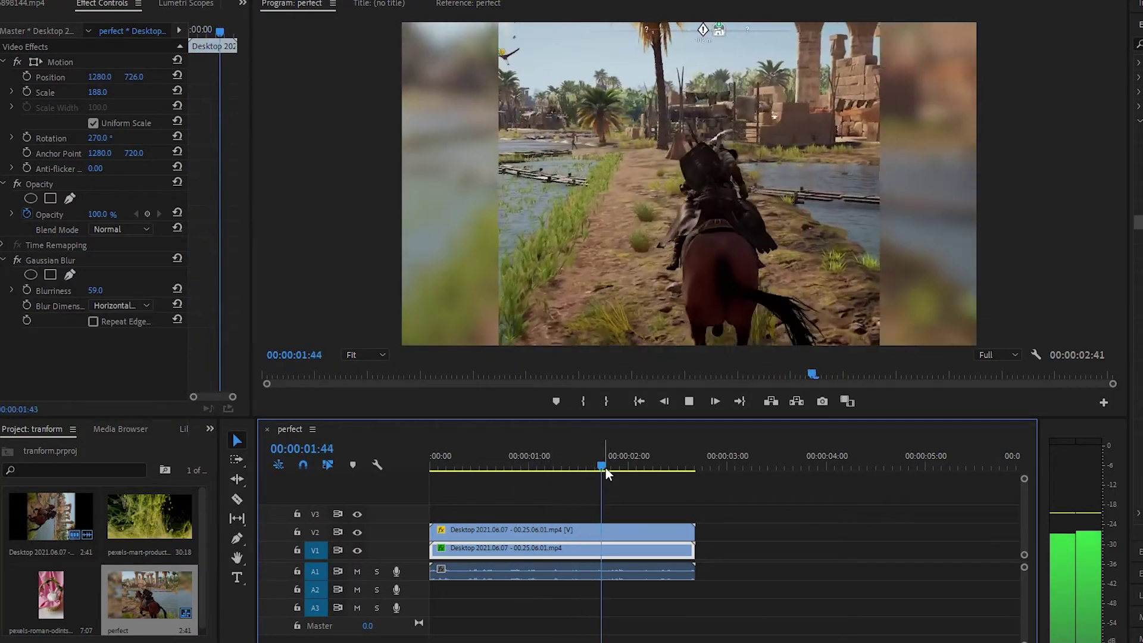
pyautogui.moveTo(605, 469); pyautogui.dragTo(277, 470)
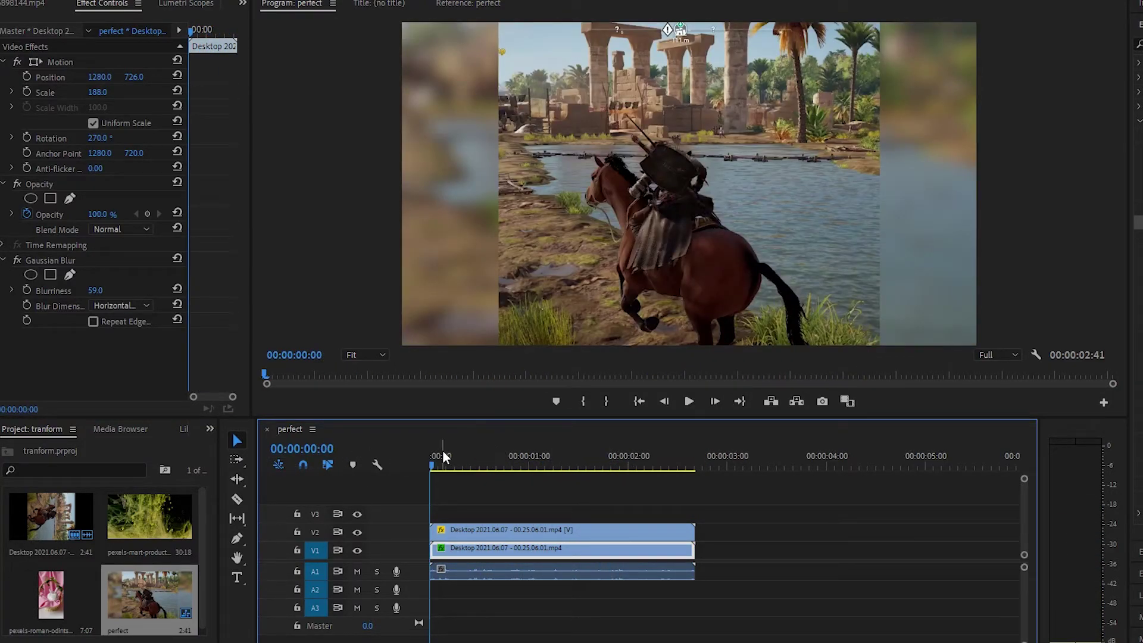
pyautogui.press('space')
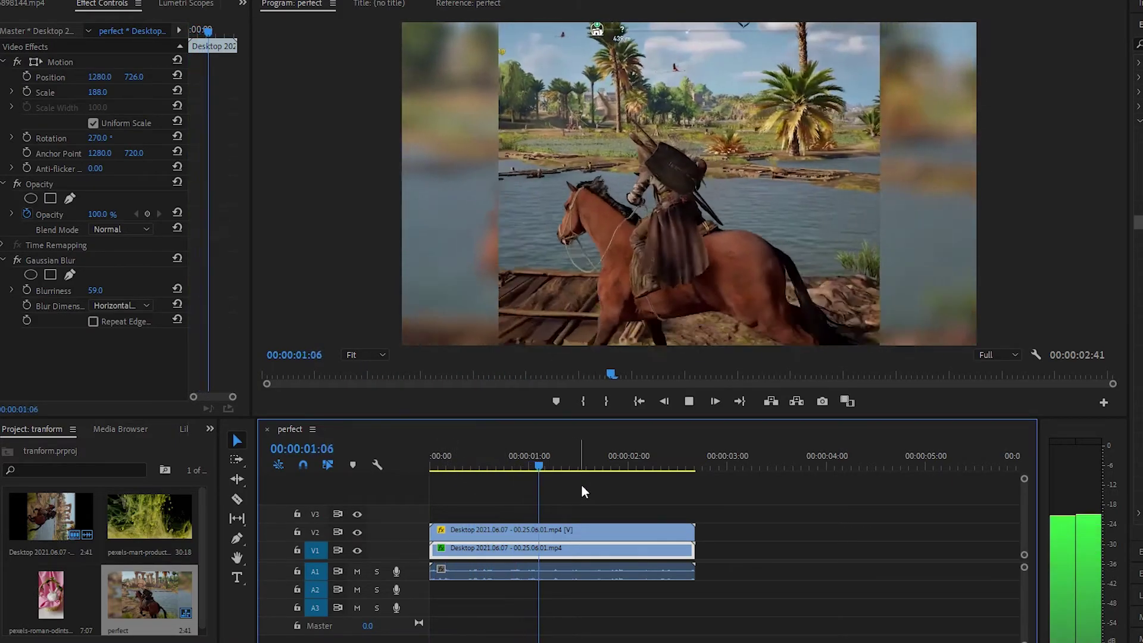
pyautogui.press('space')
# Delete all the clips from the timeline and remove the perfect sequence from the project.
pyautogui.moveTo(701, 620); pyautogui.dragTo(498, 504)
pyautogui.press('Delete')
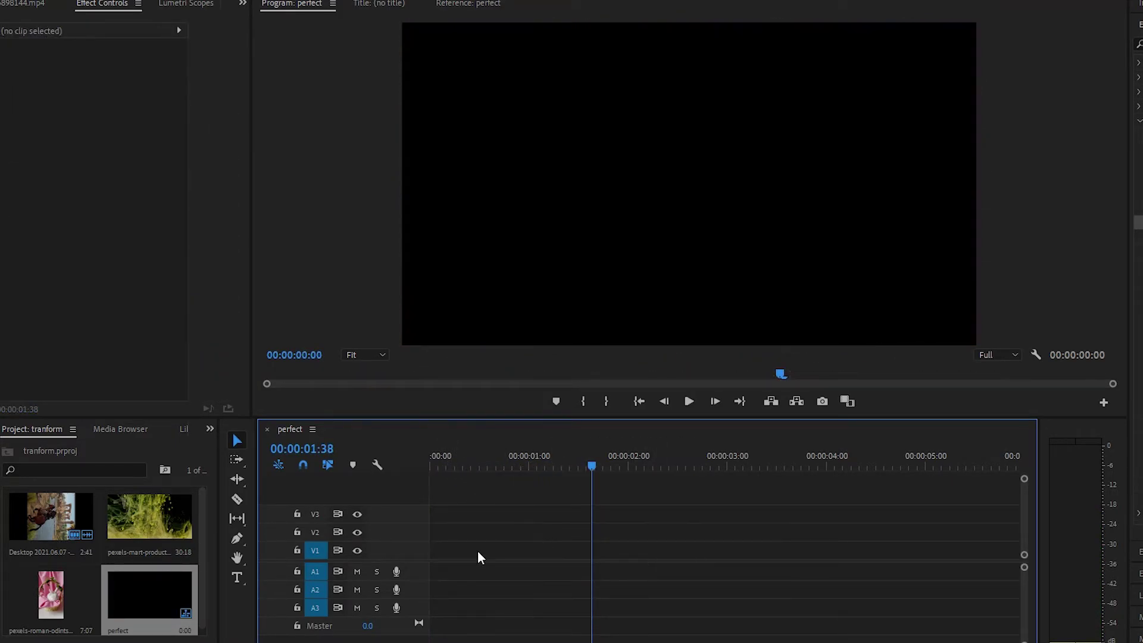
pyautogui.click(104, 635)
pyautogui.press('Delete')
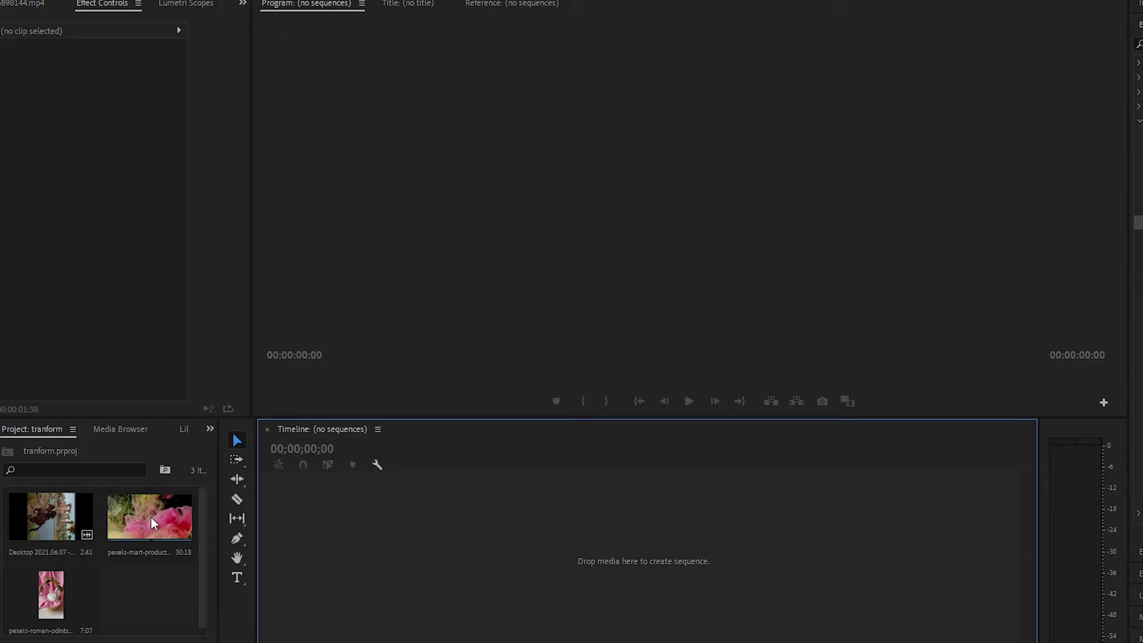
# Create a sequence from the pexels-mart-production clip and scrub through its footage.
pyautogui.click(159, 540)
pyautogui.moveTo(158, 541); pyautogui.dragTo(526, 550)
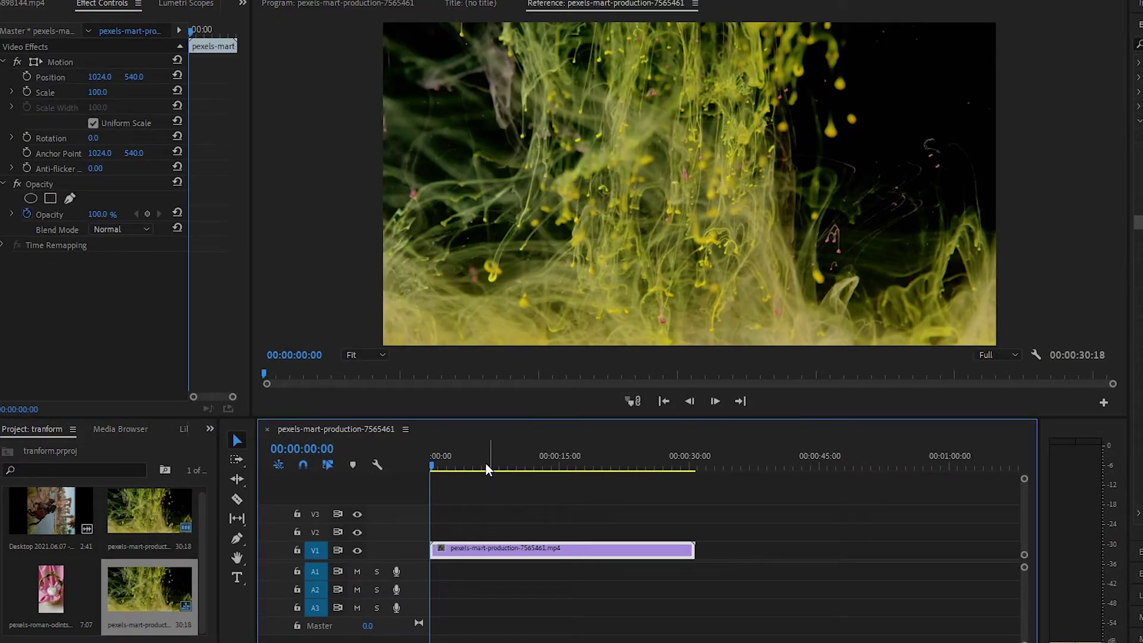
pyautogui.moveTo(428, 464); pyautogui.dragTo(537, 466)
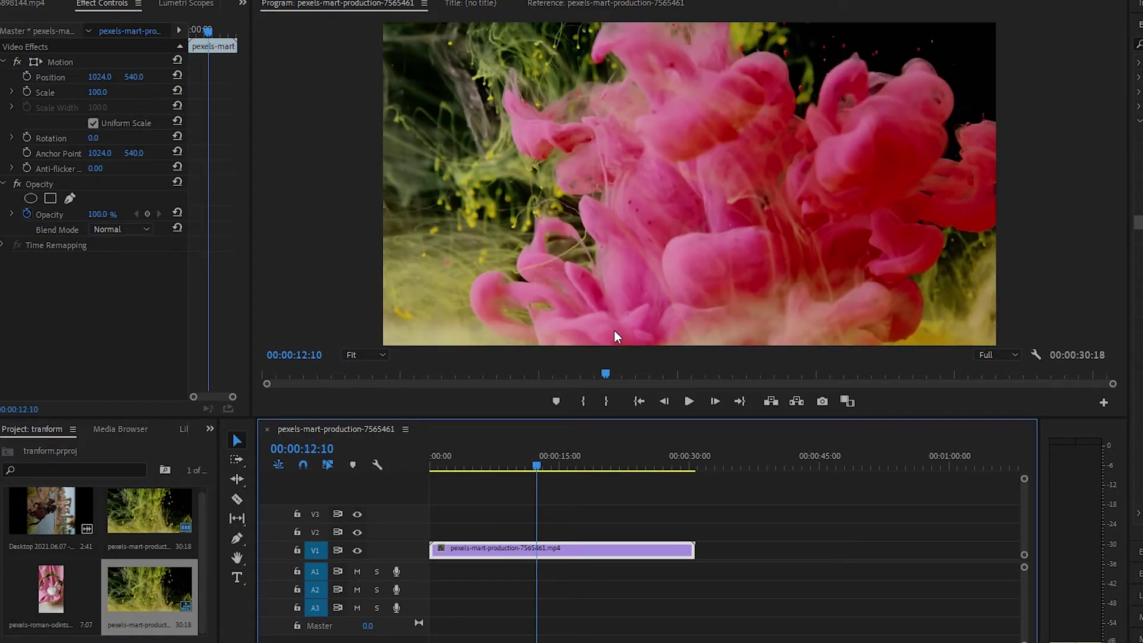
pyautogui.press('Home')
# Delete the pexels-mart-production clip from the timeline and remove its sequence from the project.
pyautogui.moveTo(602, 598); pyautogui.dragTo(506, 531)
pyautogui.press('Delete')
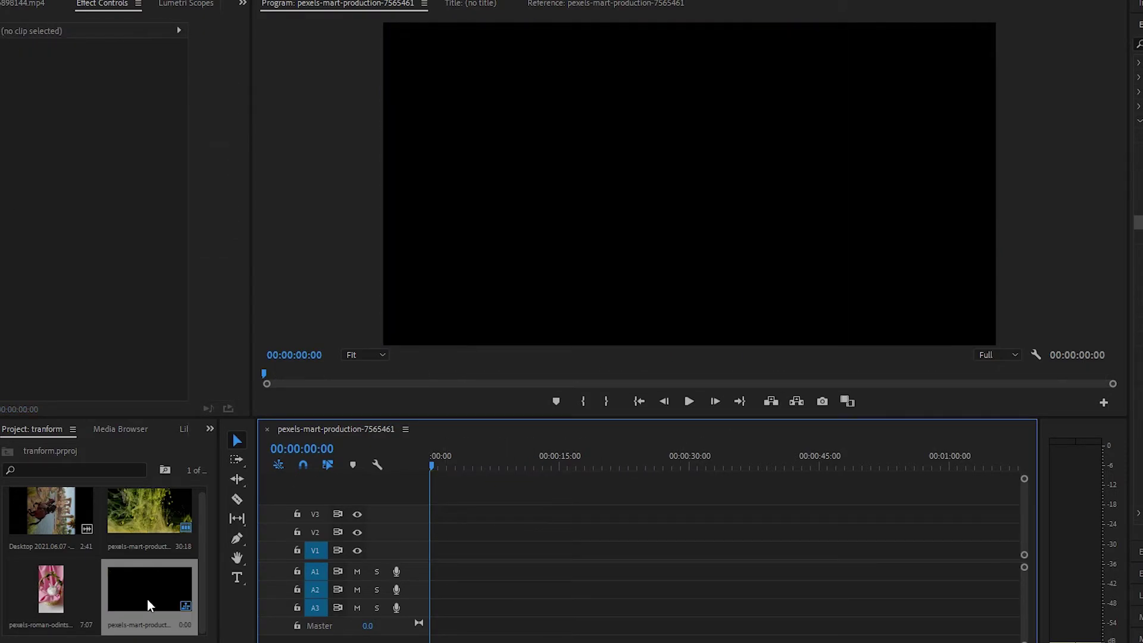
pyautogui.click(149, 603)
pyautogui.press('Delete')
# Create a new sequence from the pexels-mart-production clip and rename it as virtical.
pyautogui.rightClick(136, 522)
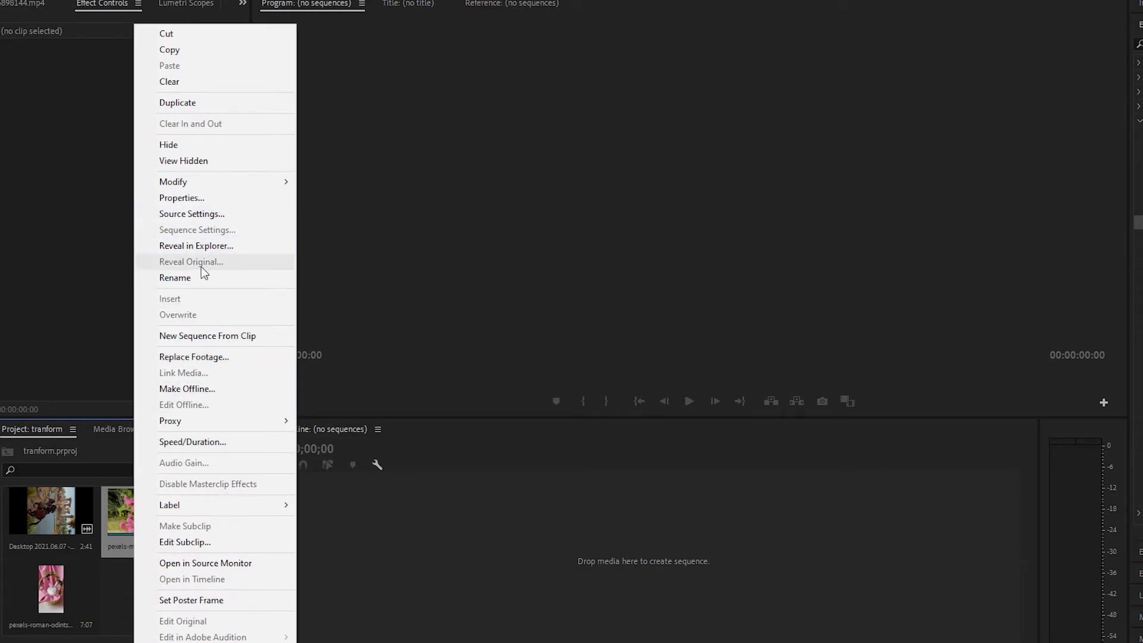
pyautogui.click(180, 337)
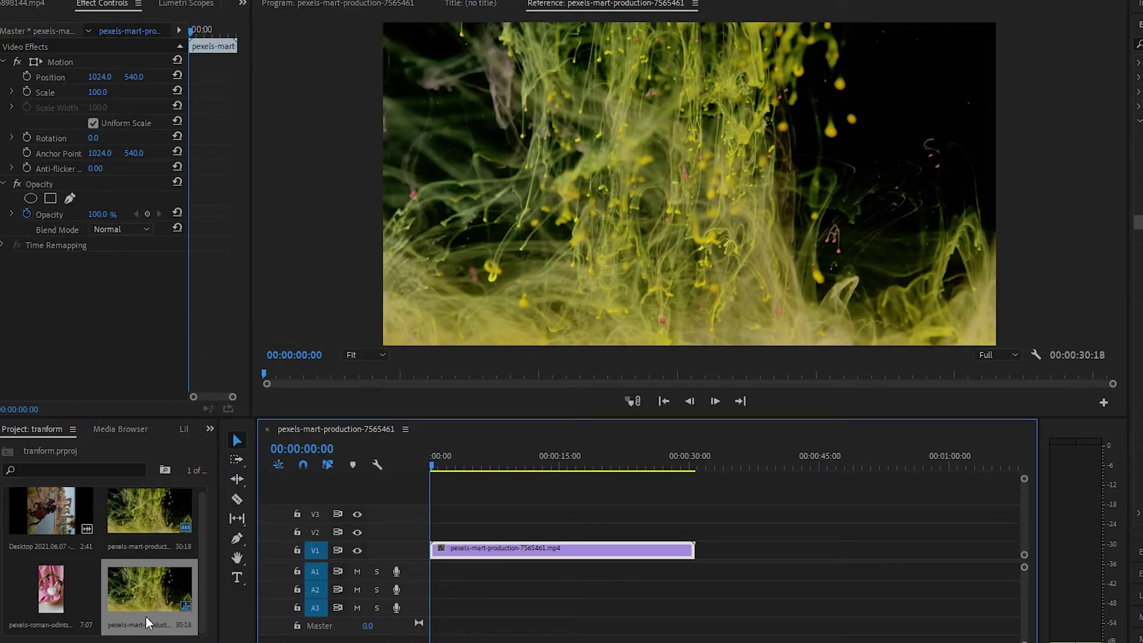
pyautogui.moveTo(158, 614); pyautogui.dragTo(149, 505)
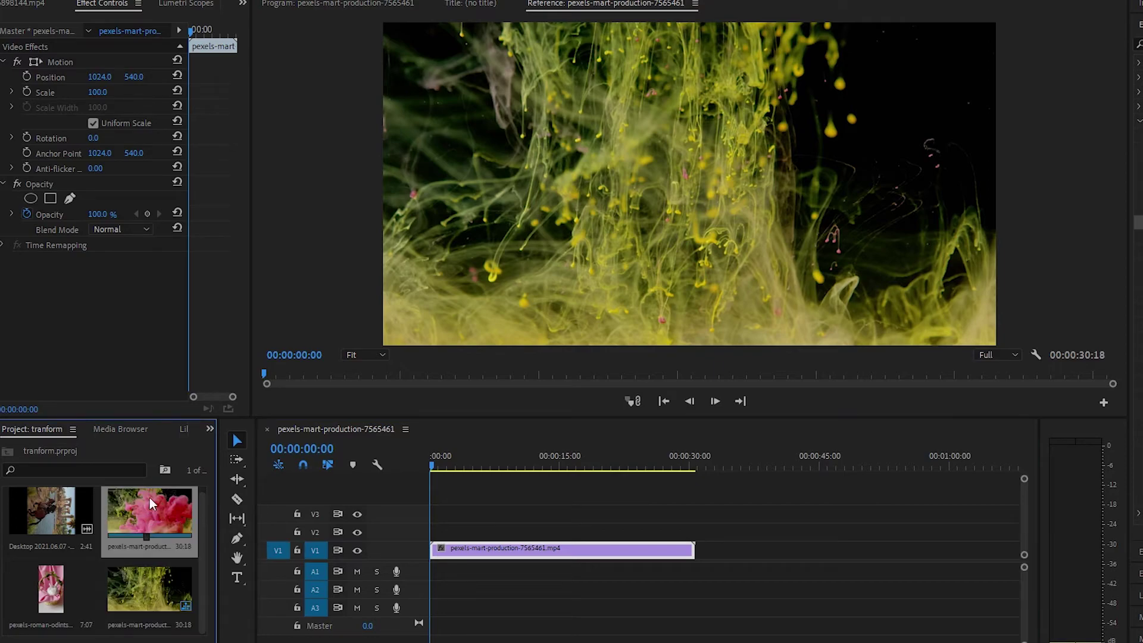
pyautogui.rightClick(144, 594)
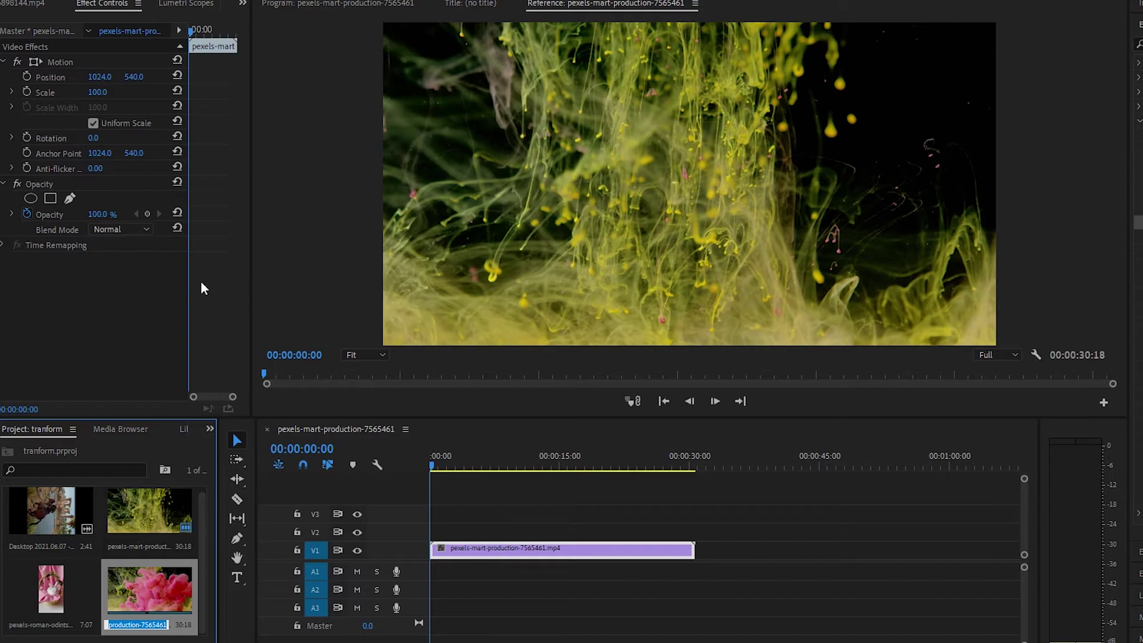
pyautogui.write('virtical')
pyautogui.press('Return')
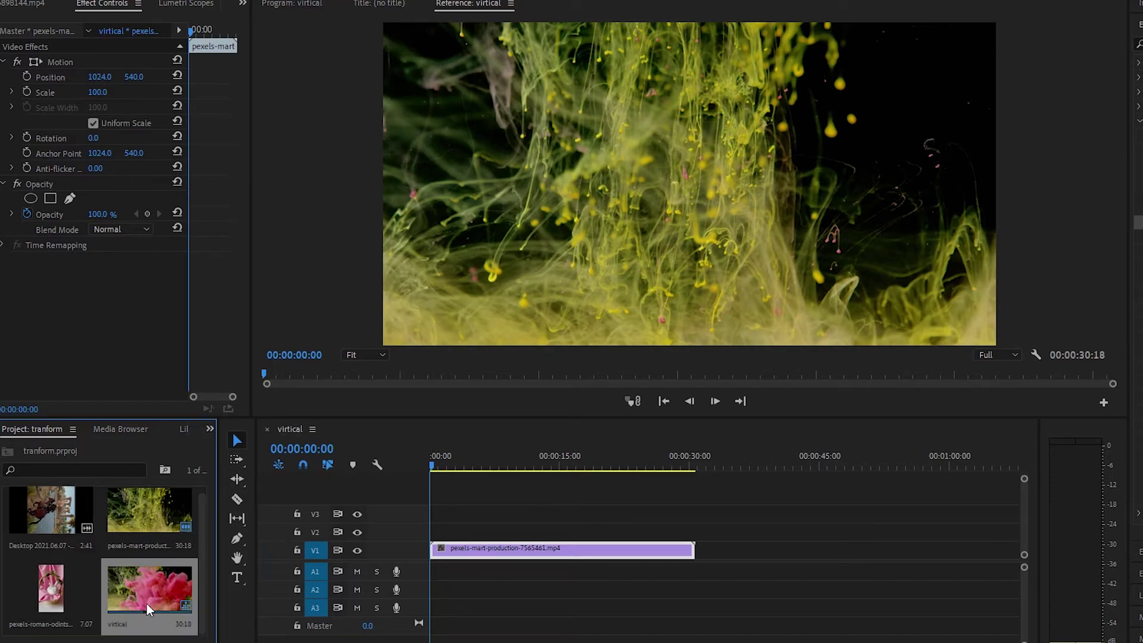
# In the virtical sequence's settings, set the editing mode to Custom and the timebase to 60.00 frames/second.
pyautogui.rightClick(145, 591)
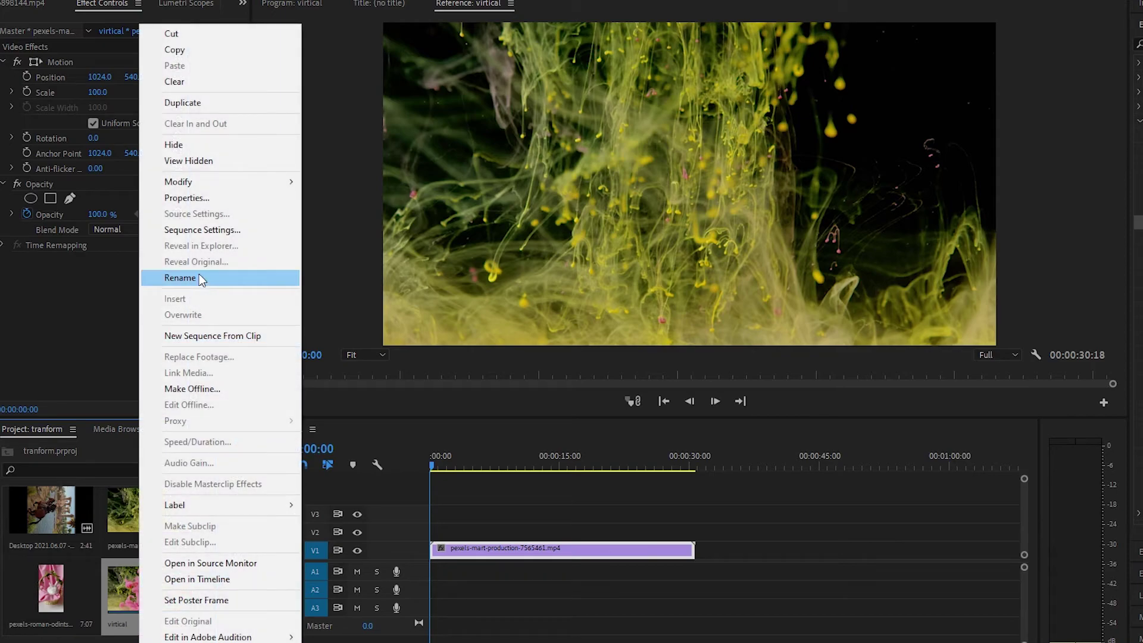
pyautogui.click(207, 230)
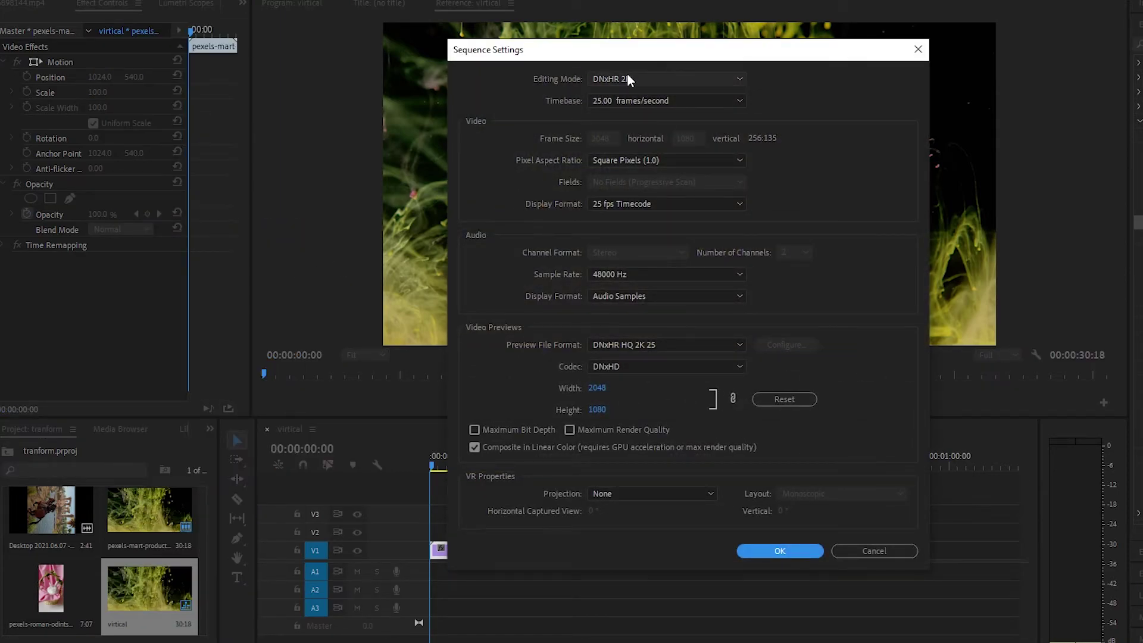
pyautogui.click(627, 77)
pyautogui.click(620, 96)
pyautogui.click(626, 100)
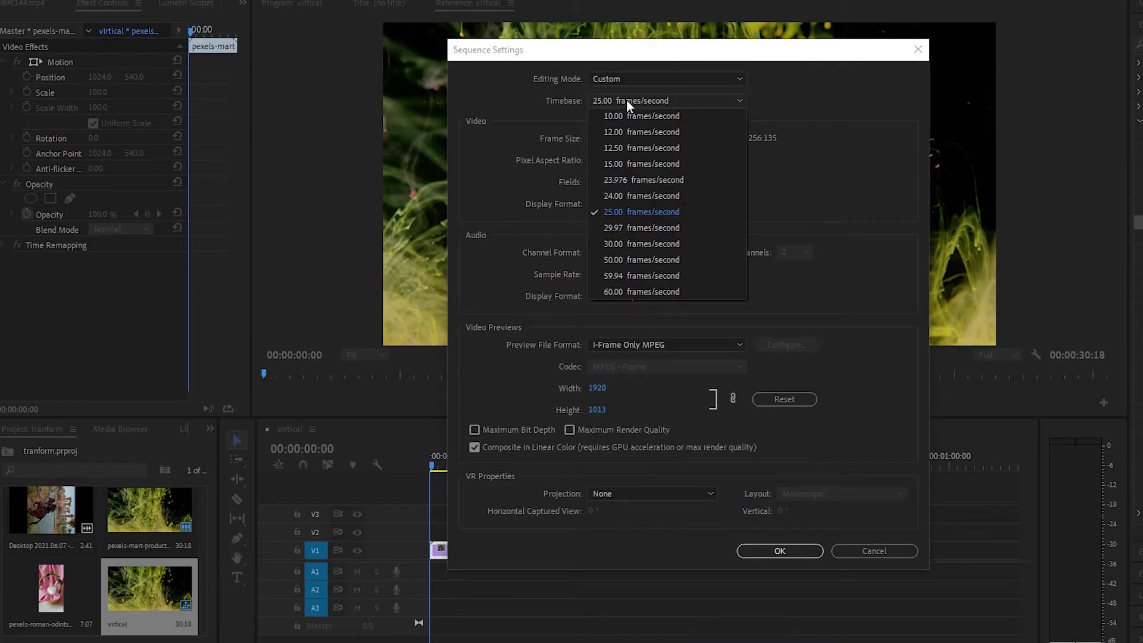
pyautogui.click(620, 290)
# Set the virtical sequence's frame size to 1080 horizontal by 1080 vertical and apply the settings, accepting deletion of its previews.
pyautogui.click(617, 146)
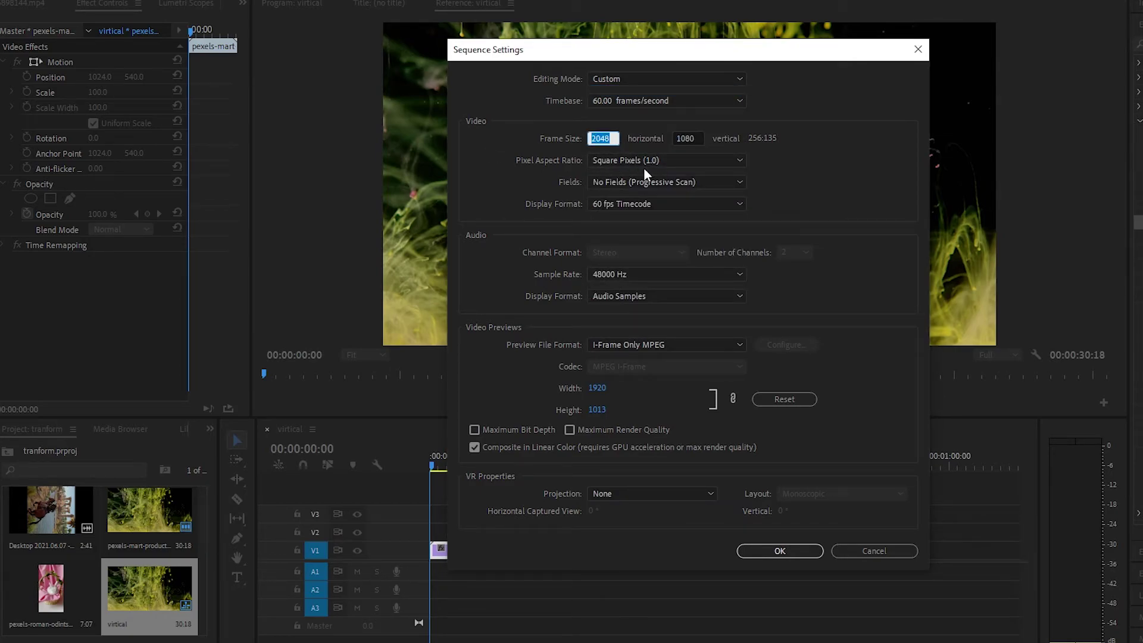
pyautogui.write('1080')
pyautogui.click(700, 138)
pyautogui.write('70')
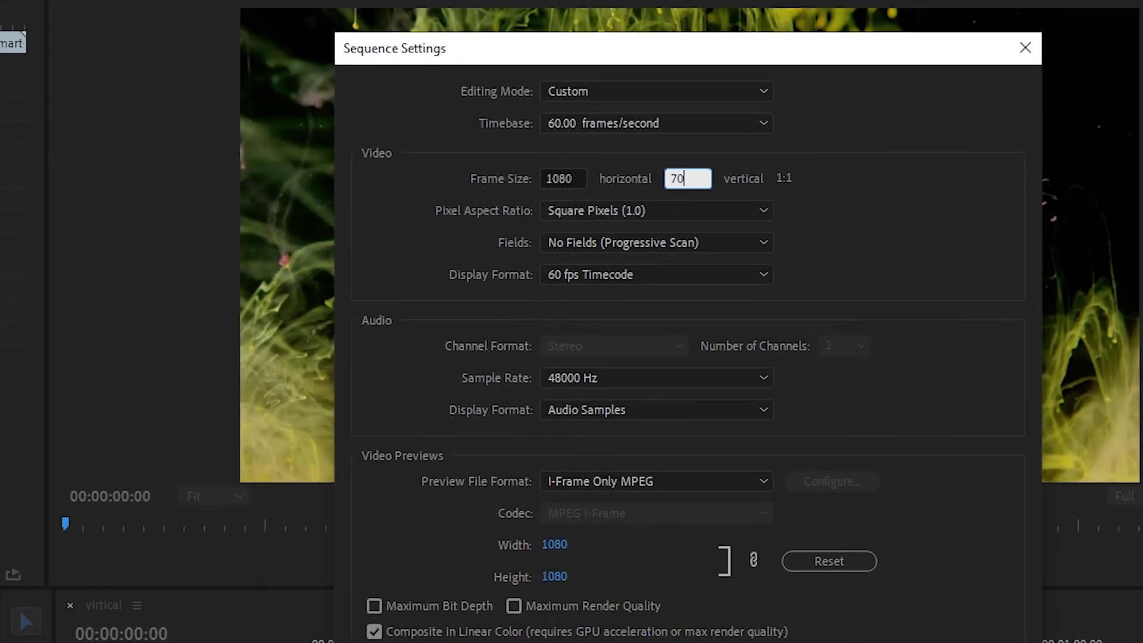
pyautogui.press('BackSpace')
pyautogui.press('BackSpace')
pyautogui.press('BackSpace')
pyautogui.press('BackSpace')
pyautogui.write('10')
pyautogui.click(917, 213)
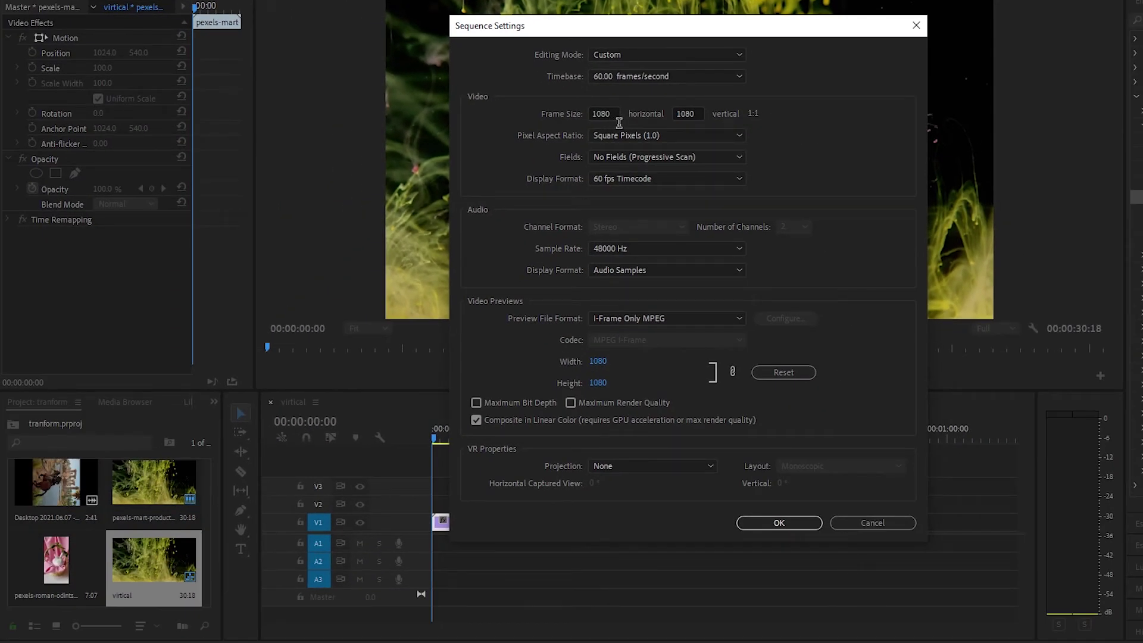
pyautogui.click(788, 522)
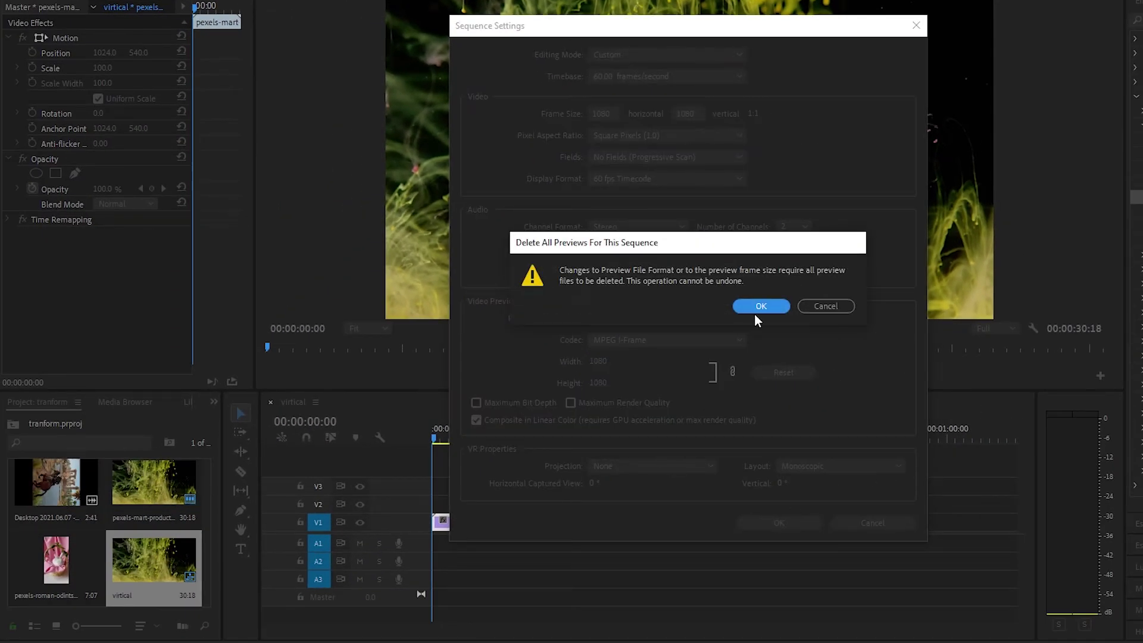
pyautogui.click(755, 311)
# Scrub the reframed footage to about 4 seconds and enlarge the timeline area.
pyautogui.moveTo(435, 433); pyautogui.dragTo(466, 441)
pyautogui.moveTo(538, 394); pyautogui.dragTo(516, 360)
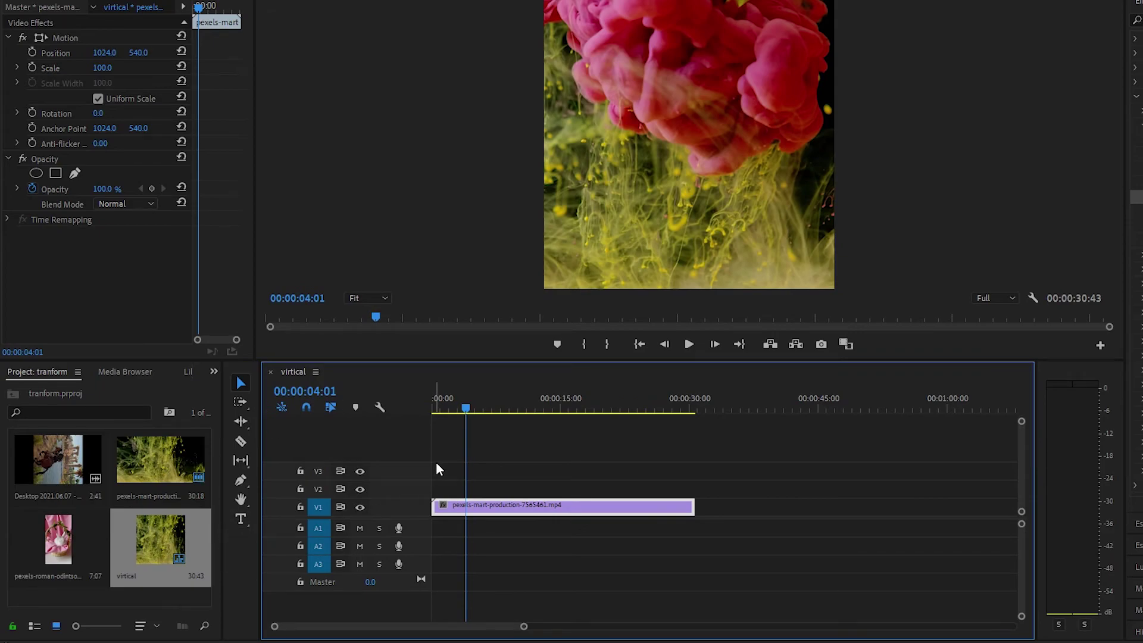
pyautogui.click(470, 410)
pyautogui.click(559, 467)
# Try scaling the pexels-mart-production clip to 44 and enlarge it to 62.
pyautogui.click(529, 508)
pyautogui.click(107, 69)
pyautogui.write('44')
pyautogui.press('Return')
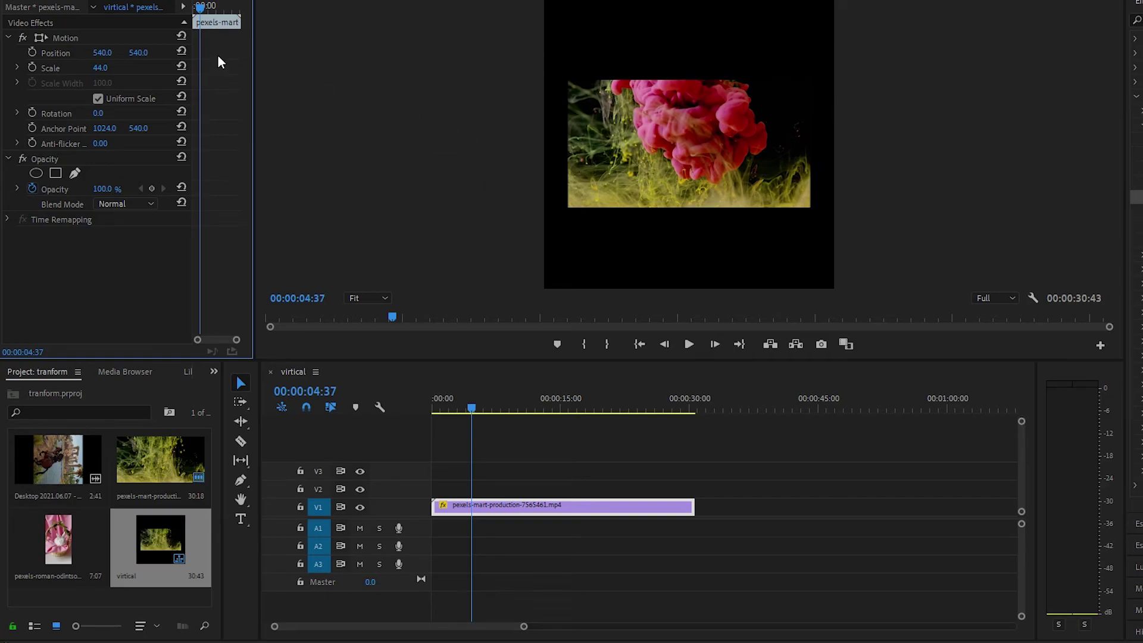
pyautogui.moveTo(105, 68)
pyautogui.mouseDown()
pyautogui.moveTo(129, 68)
pyautogui.moveTo(102, 68)
pyautogui.moveTo(118, 68)
pyautogui.mouseUp()
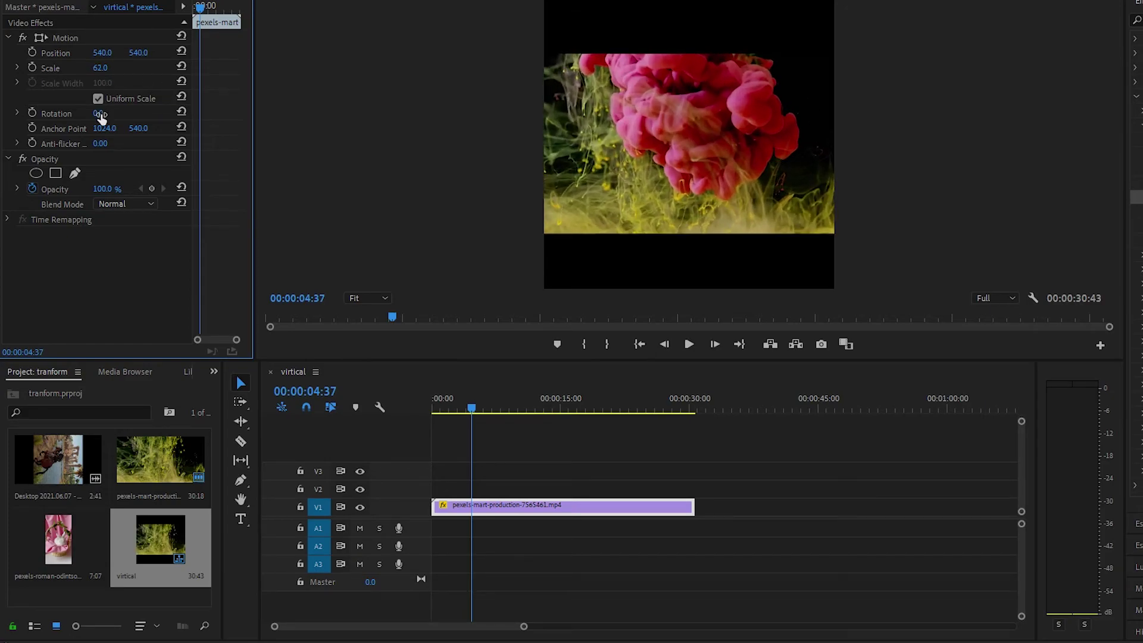
# Try a 90° rotation on the pexels-mart-production clip and change the rotation to 270°.
pyautogui.click(99, 114)
pyautogui.write('90')
pyautogui.press('Return')
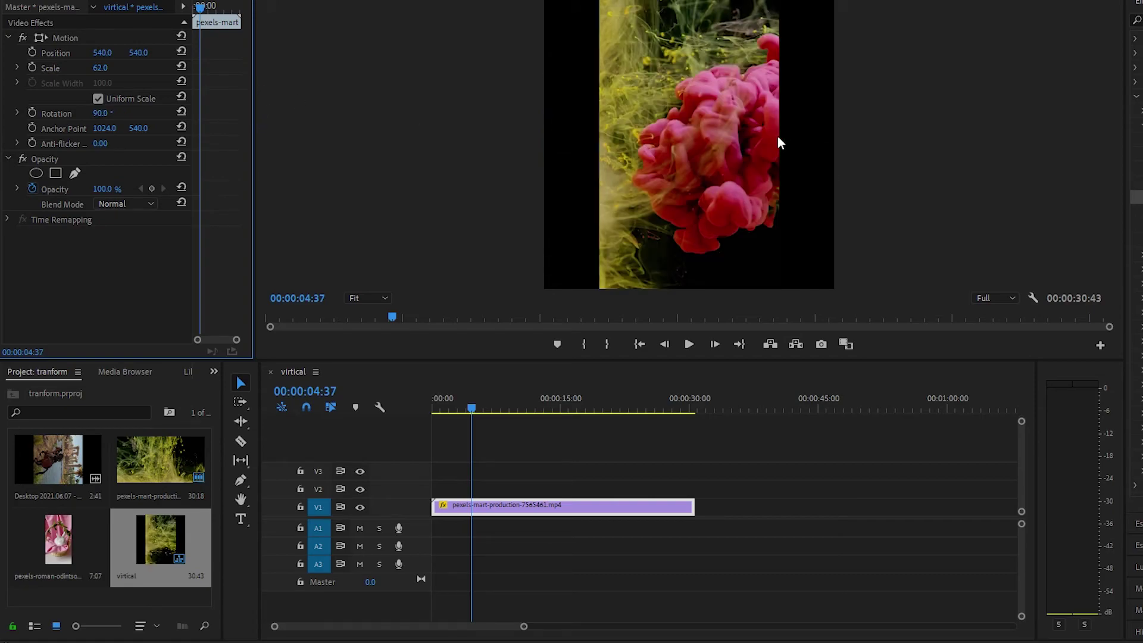
pyautogui.click(120, 114)
pyautogui.write('270')
pyautogui.press('Return')
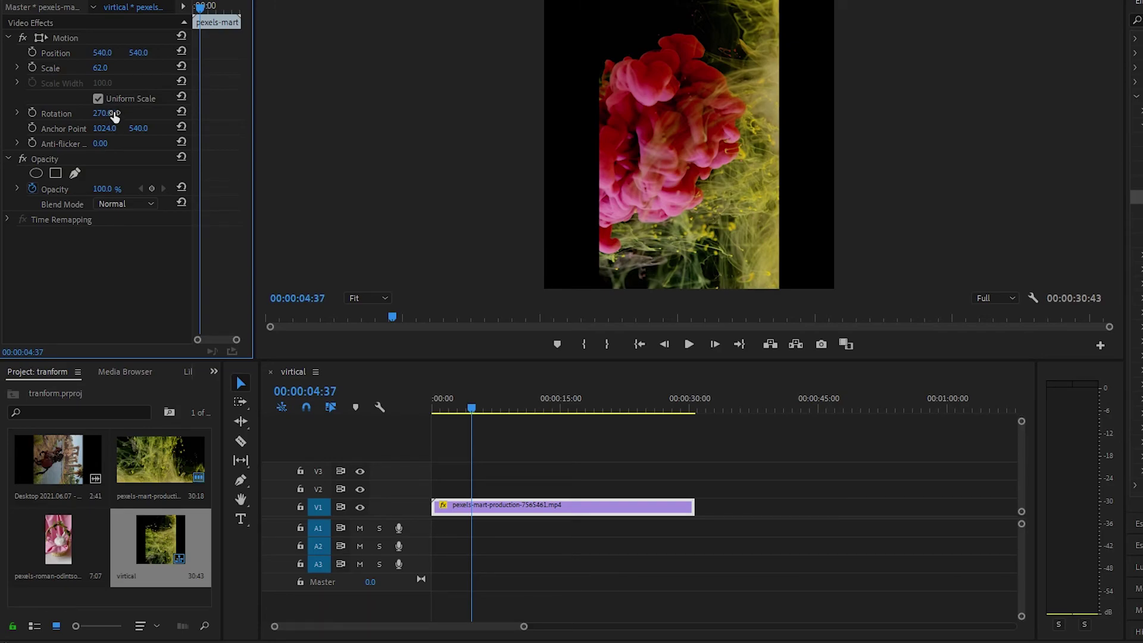
# Scale the clip to 107 with its vertical position at 524, and try a rotation of 1x178.0°.
pyautogui.moveTo(102, 68)
pyautogui.mouseDown()
pyautogui.moveTo(126, 67)
pyautogui.moveTo(129, 53)
pyautogui.moveTo(120, 70)
pyautogui.mouseUp()
pyautogui.moveTo(102, 113); pyautogui.dragTo(262, 113)
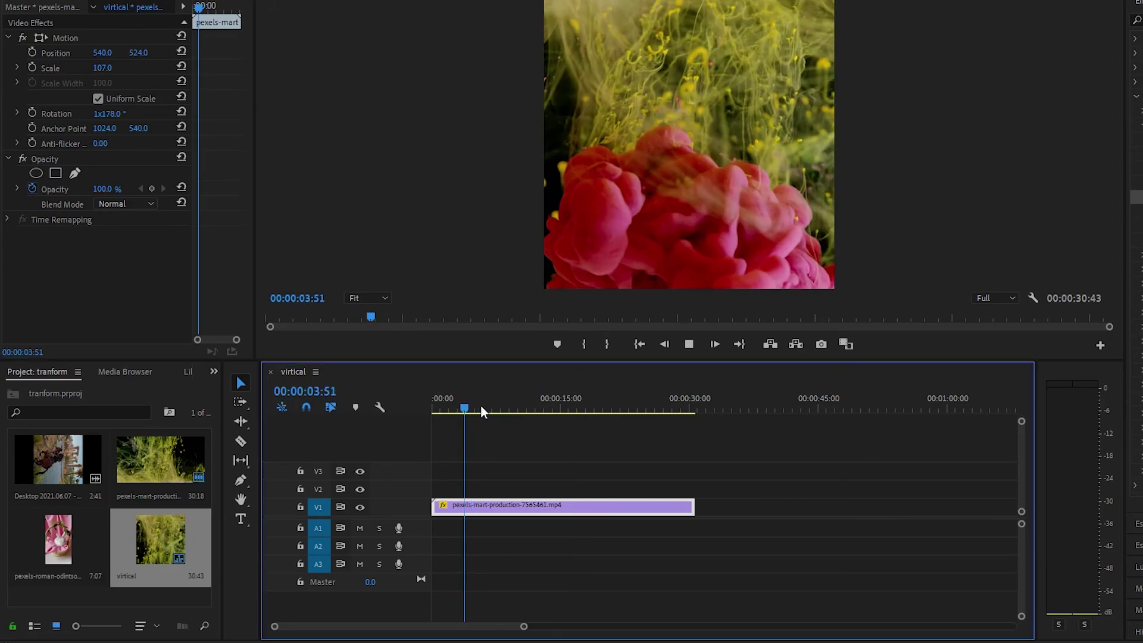
# Restore the clip's rotation to 270°, return the playhead to the sequence start and save the project.
pyautogui.moveTo(468, 408)
pyautogui.mouseDown()
pyautogui.moveTo(597, 417)
pyautogui.moveTo(386, 417)
pyautogui.moveTo(547, 426)
pyautogui.moveTo(629, 415)
pyautogui.moveTo(434, 411)
pyautogui.moveTo(483, 416)
pyautogui.mouseUp()
pyautogui.press('Home')
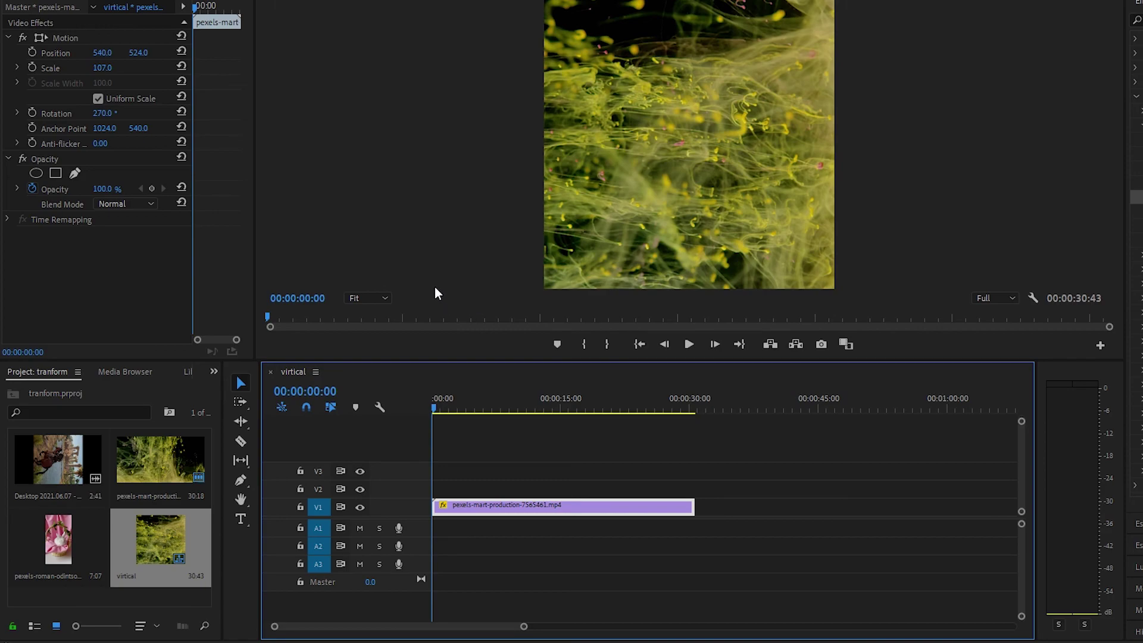
pyautogui.hotkey('ctrl', 's')
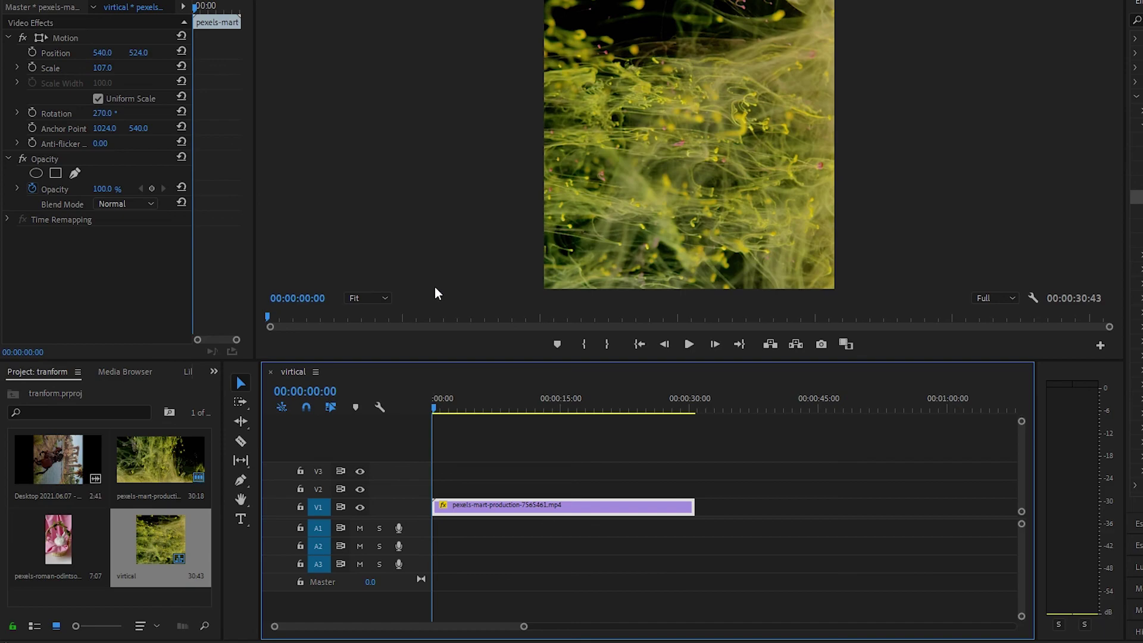